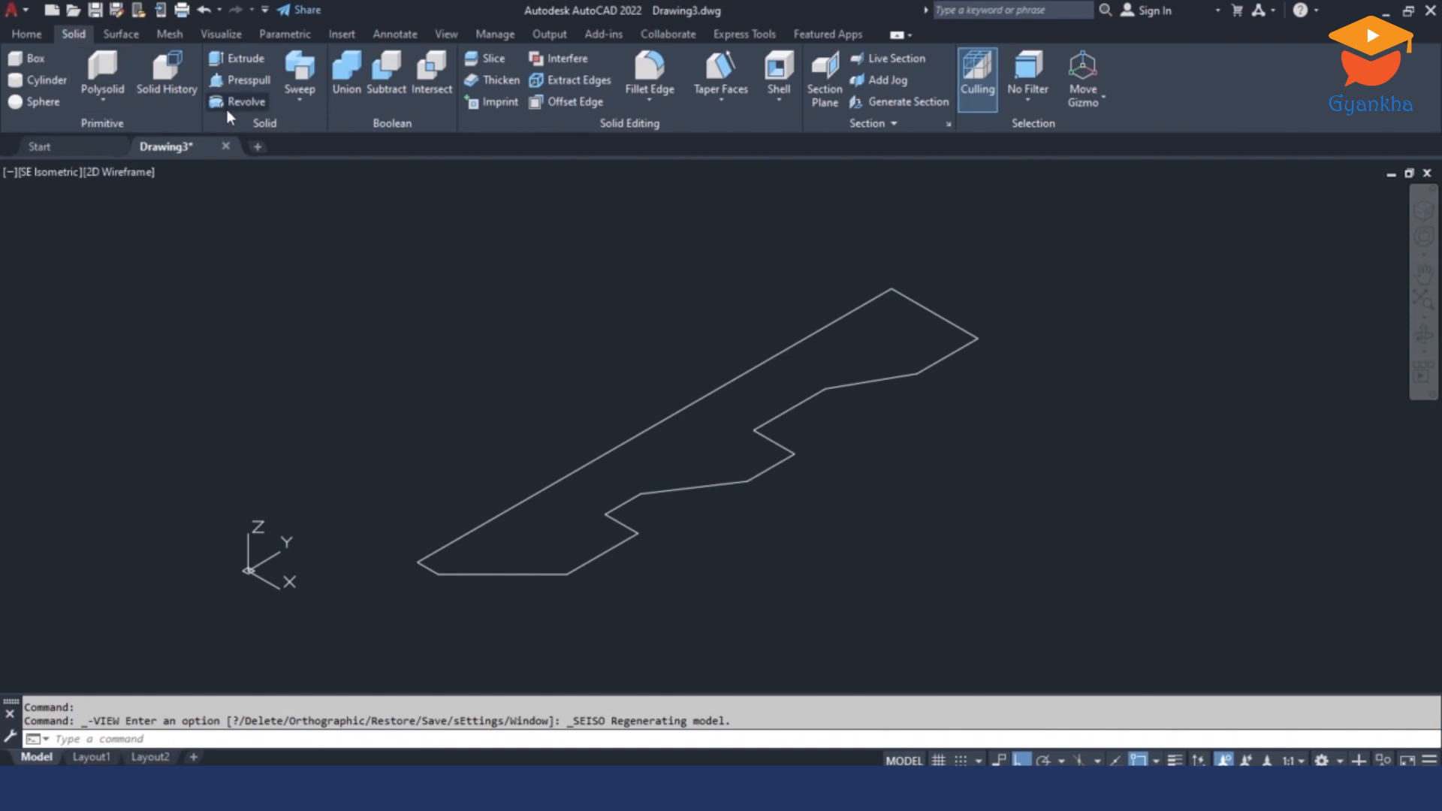
Step: Revolve the closed stepped profile 270 degrees about the Y axis as a solid
{"action": "left_click", "coordinate": [29, 33]}
{"action": "left_click", "coordinate": [66, 102]}
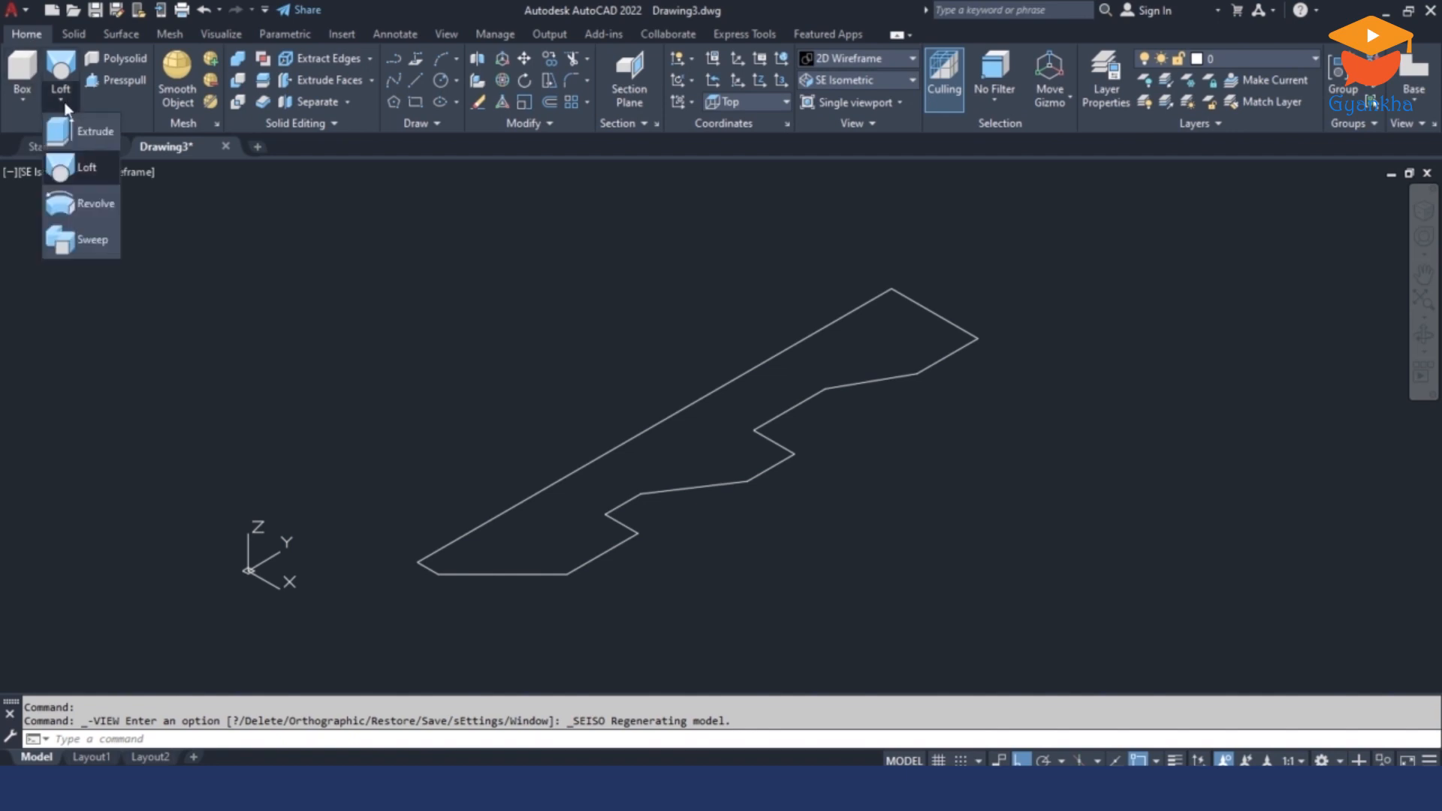
{"action": "left_click", "coordinate": [73, 203]}
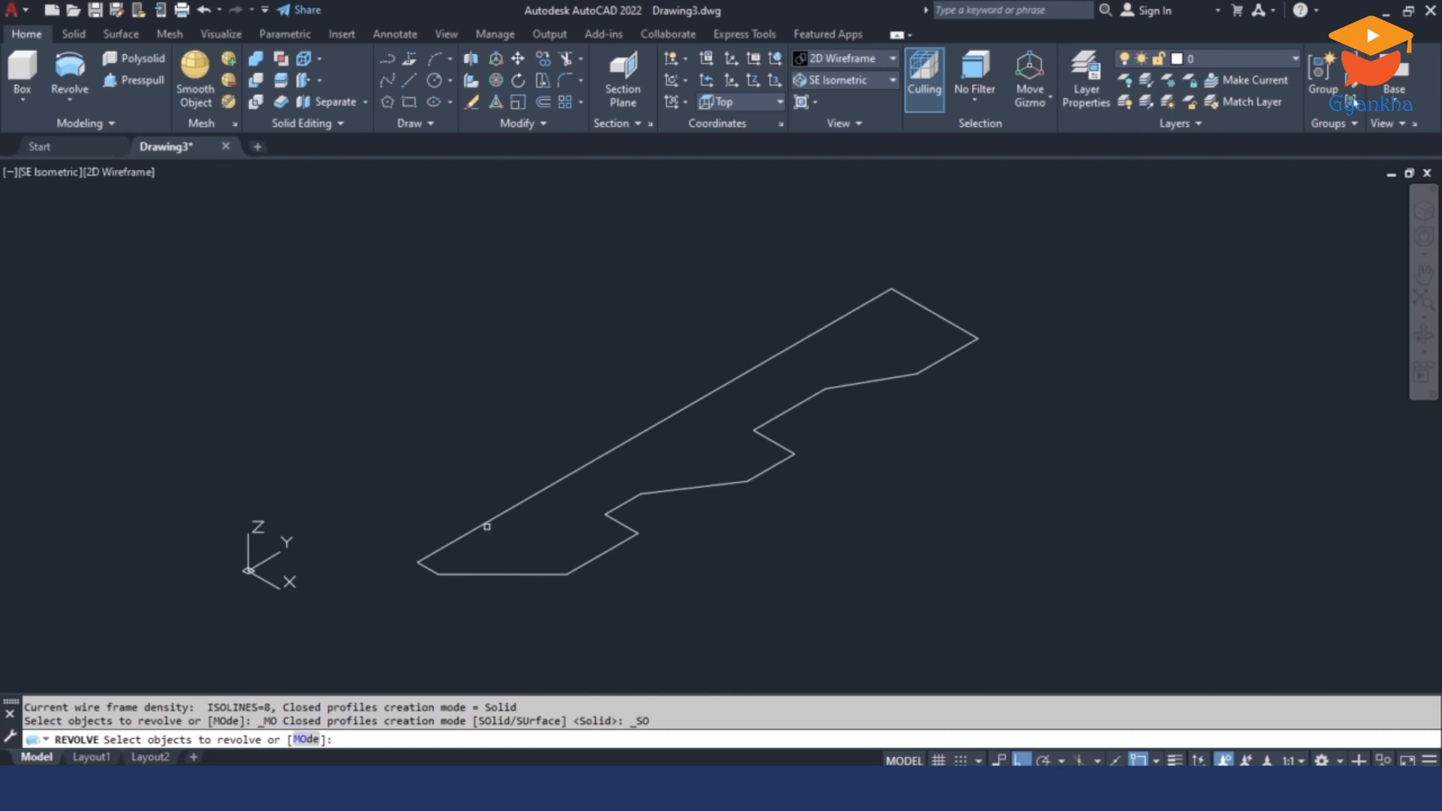
{"action": "left_click", "coordinate": [492, 518]}
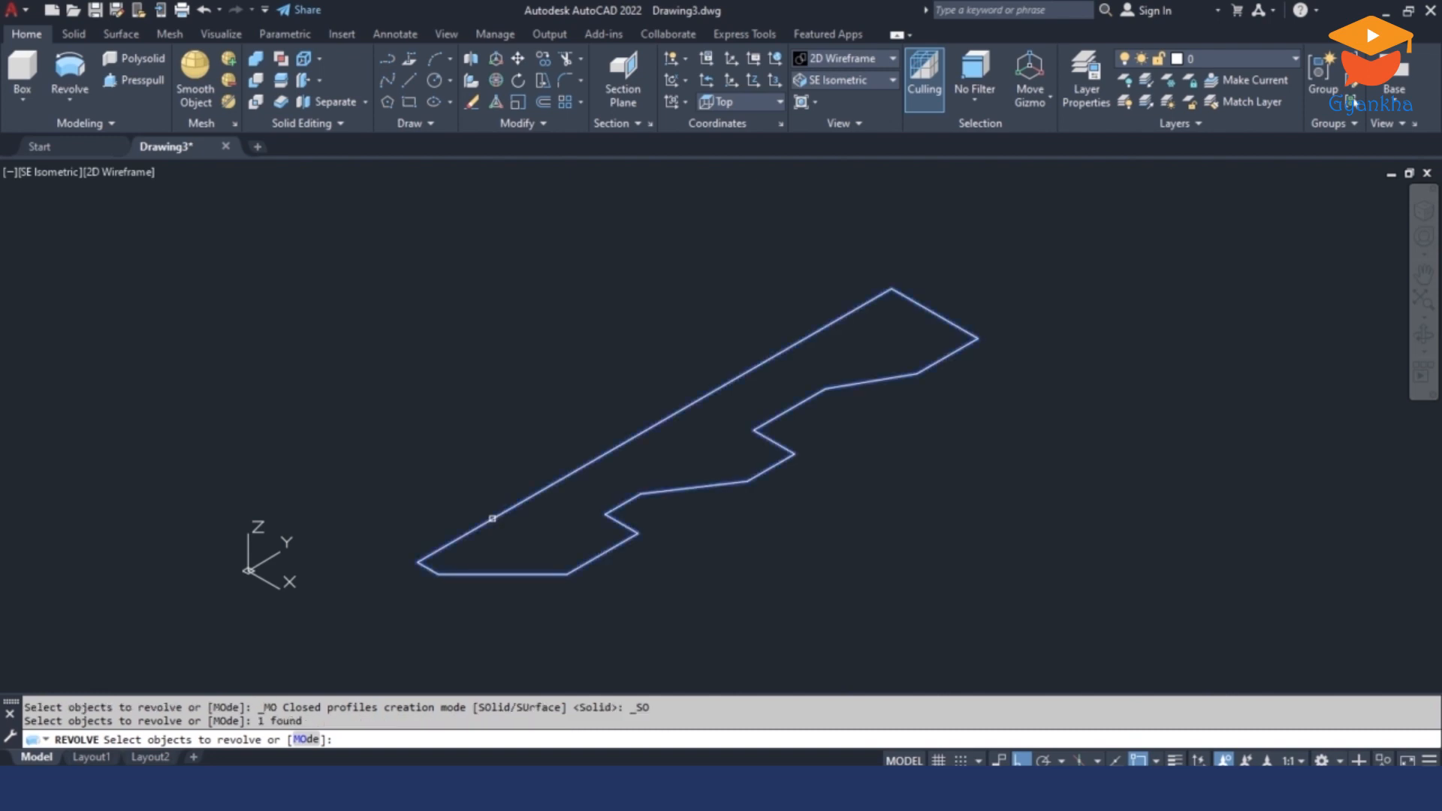
{"action": "key", "text": "Return"}
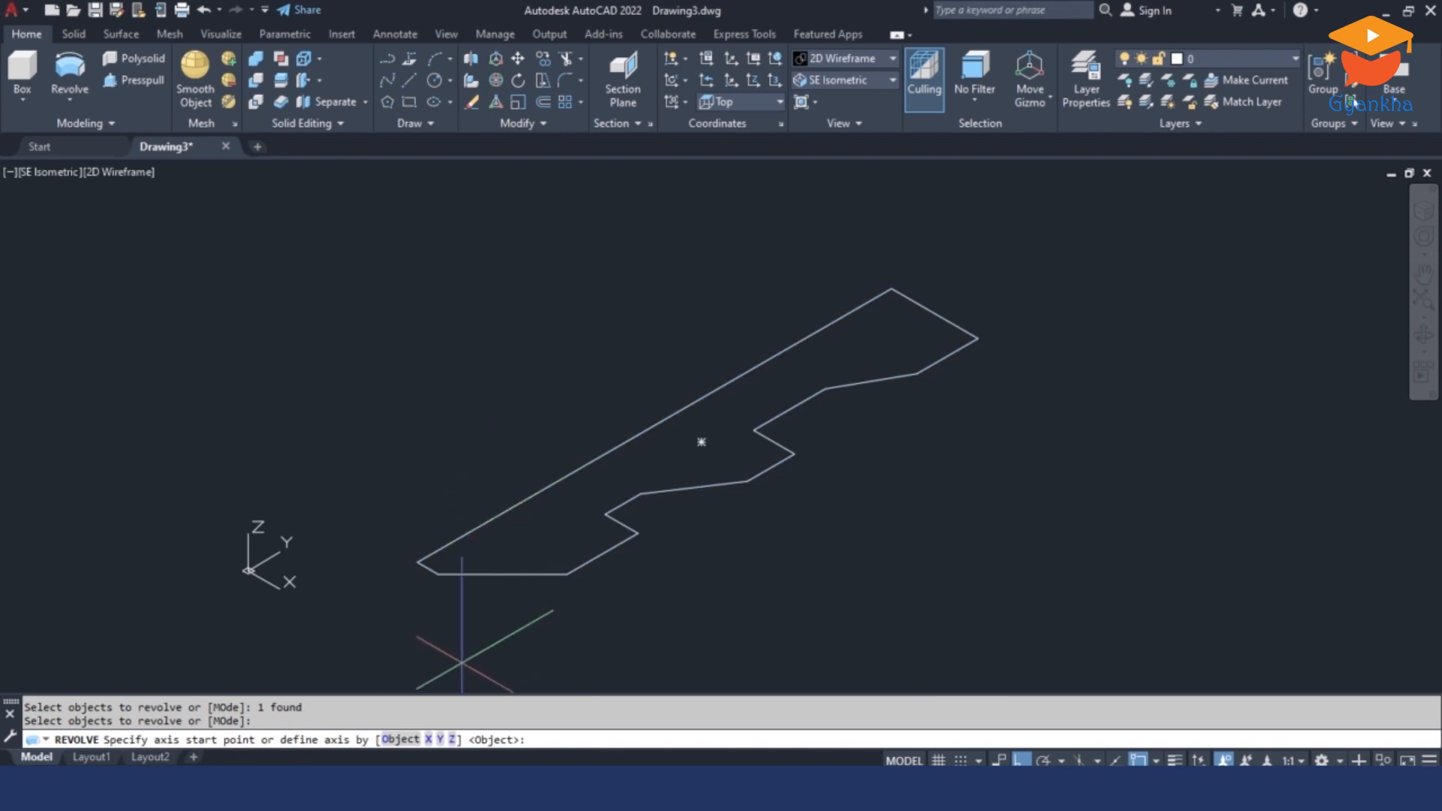
{"action": "left_click", "coordinate": [440, 740]}
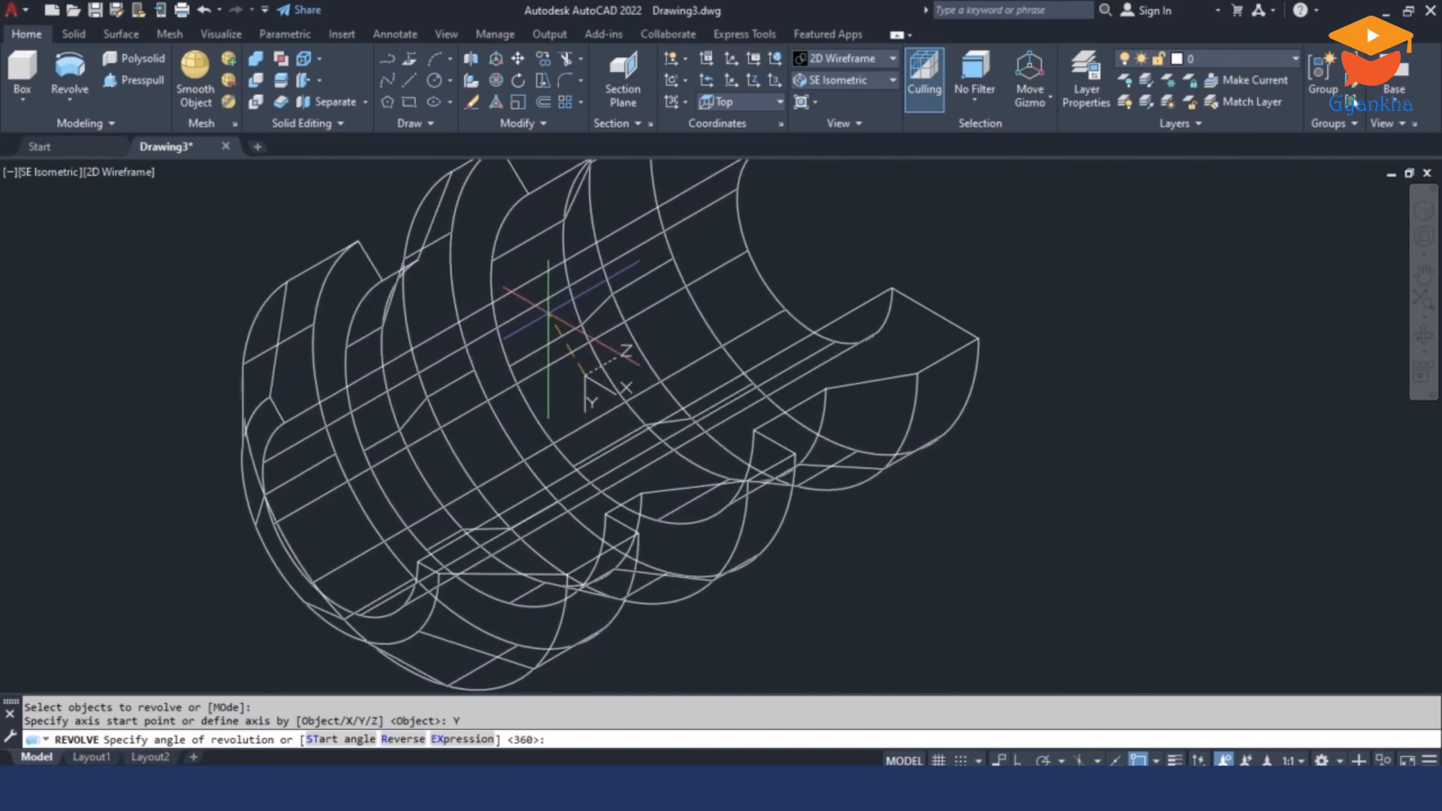
{"action": "key", "text": "Return"}
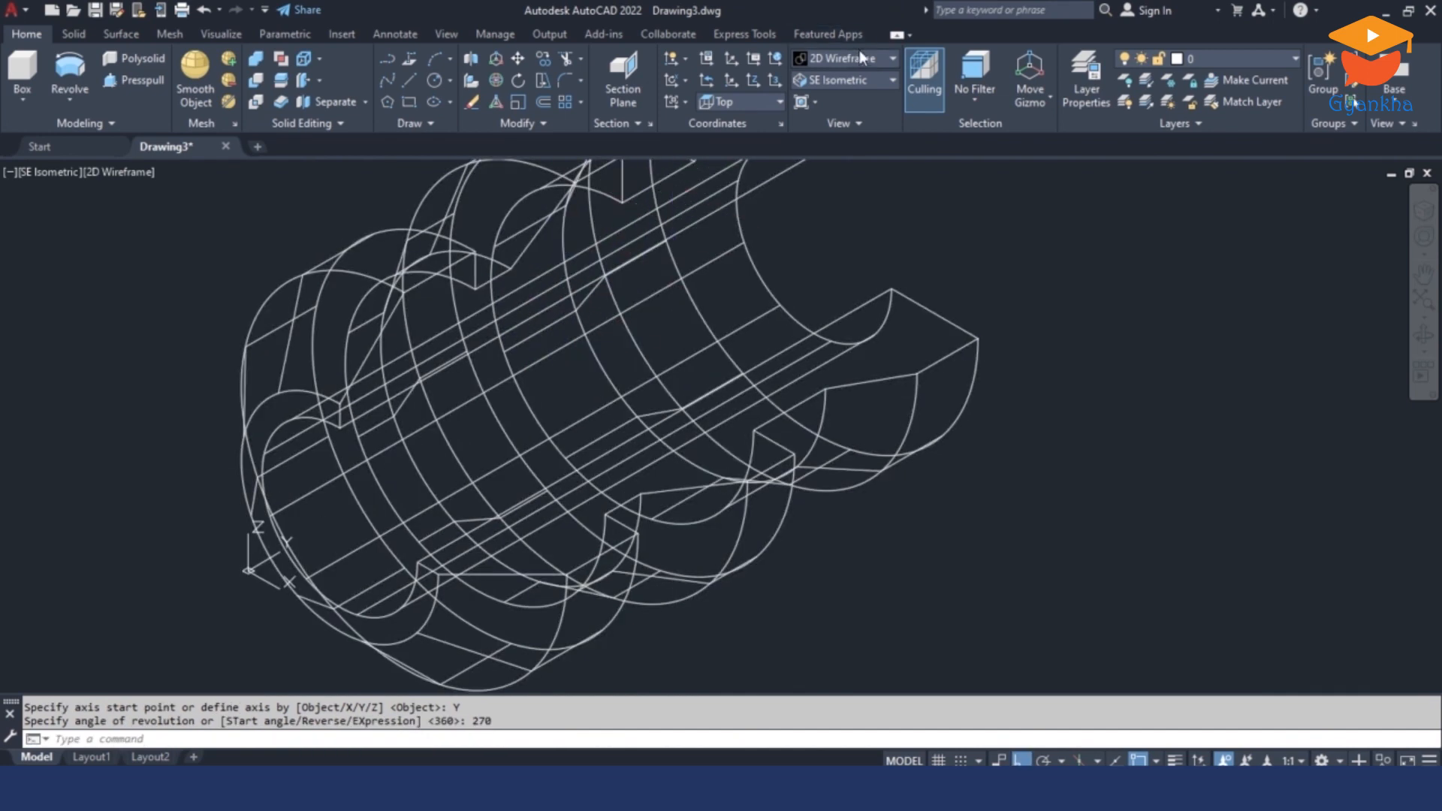
Step: Display the 270-degree revolved solid in the Realistic visual style and inspect it from another angle
{"action": "left_click", "coordinate": [858, 55]}
{"action": "left_click", "coordinate": [1021, 101]}
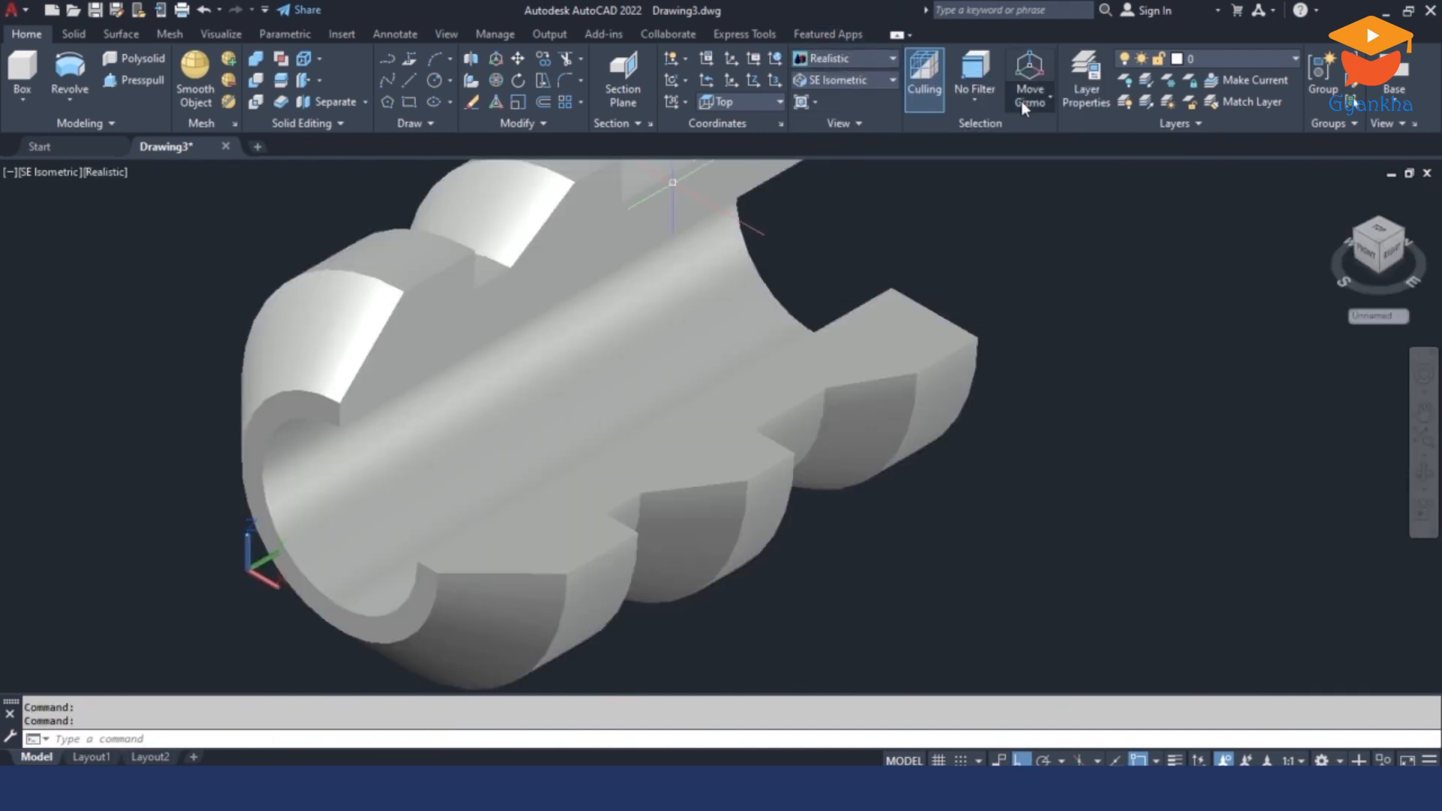
{"action": "mouse_move", "coordinate": [767, 381]}
{"action": "middle_mouse_down", "text": "shift"}
{"action": "mouse_move", "coordinate": [630, 477]}
{"action": "mouse_move", "coordinate": [566, 373]}
{"action": "mouse_move", "coordinate": [623, 443]}
{"action": "mouse_move", "coordinate": [601, 454]}
{"action": "mouse_move", "coordinate": [752, 442]}
{"action": "mouse_move", "coordinate": [891, 393]}
{"action": "mouse_move", "coordinate": [853, 418]}
{"action": "mouse_move", "coordinate": [615, 383]}
{"action": "mouse_move", "coordinate": [576, 322]}
{"action": "mouse_move", "coordinate": [615, 352]}
{"action": "mouse_move", "coordinate": [641, 414]}
{"action": "mouse_move", "coordinate": [634, 461]}
{"action": "middle_mouse_up", "text": "shift"}
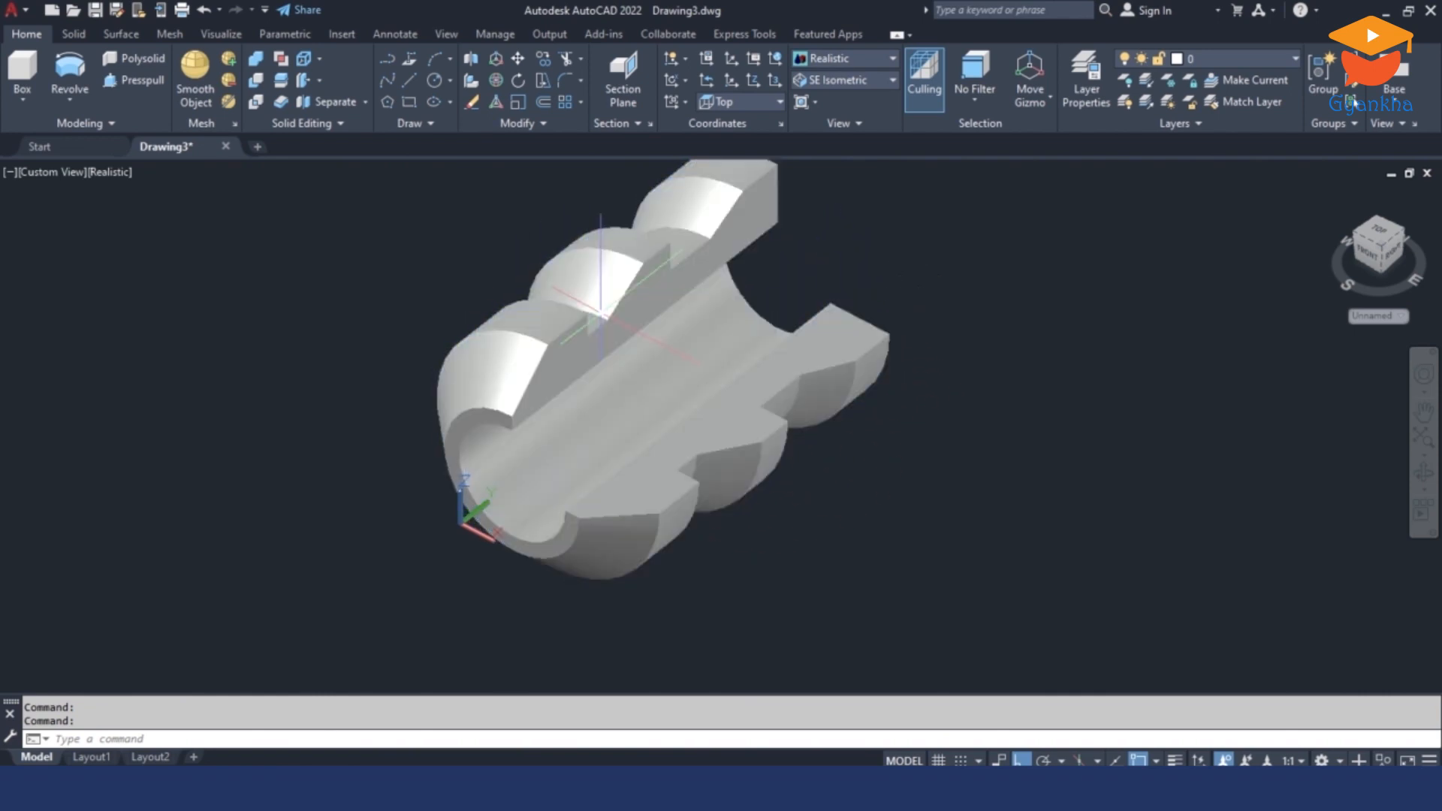
Step: Undo the view changes, the Realistic visual style and the revolve about the Y axis
{"action": "key", "text": "ctrl+z"}
{"action": "key", "text": "ctrl+z"}
{"action": "key", "text": "ctrl+z"}
{"action": "key", "text": "ctrl+z"}
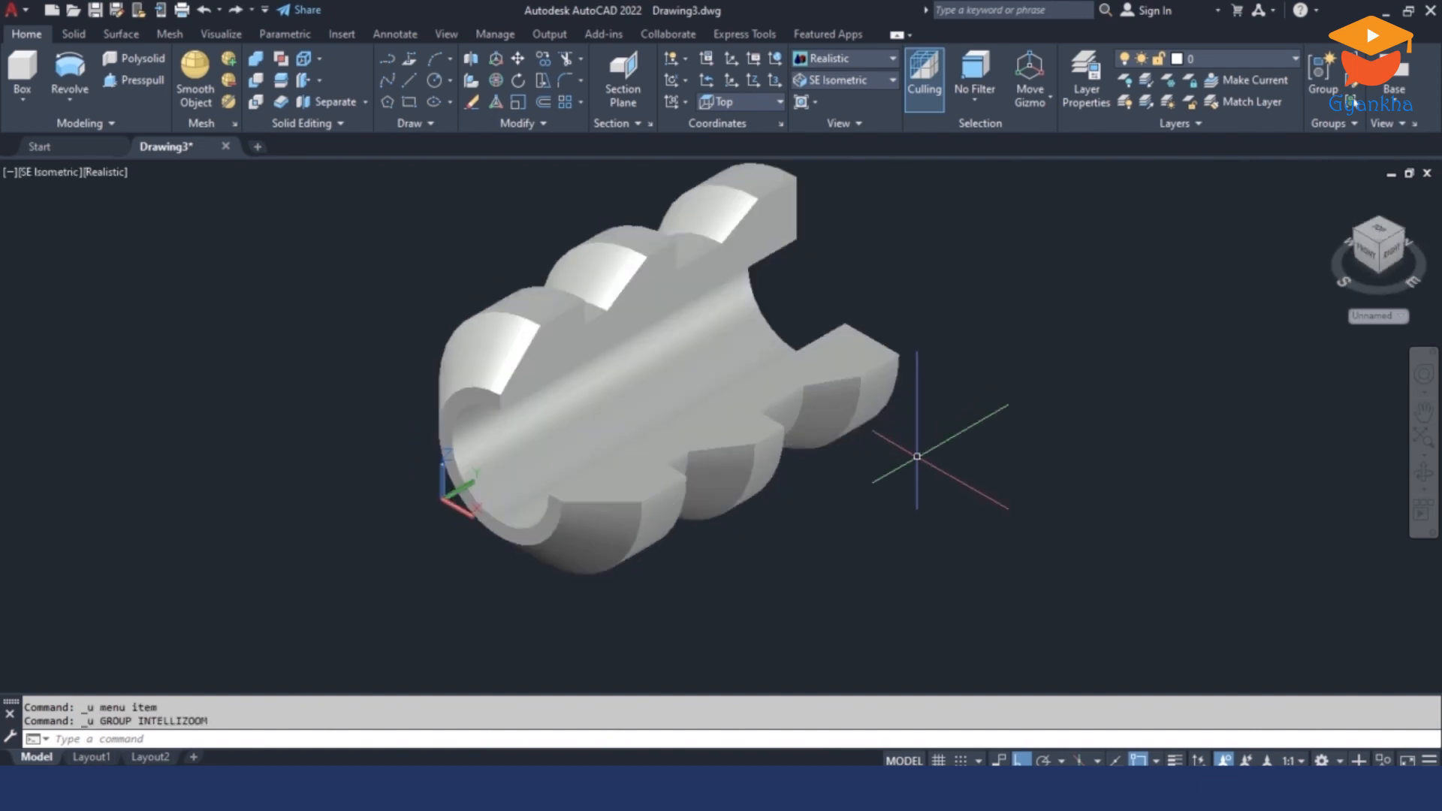
{"action": "key", "text": "ctrl+z"}
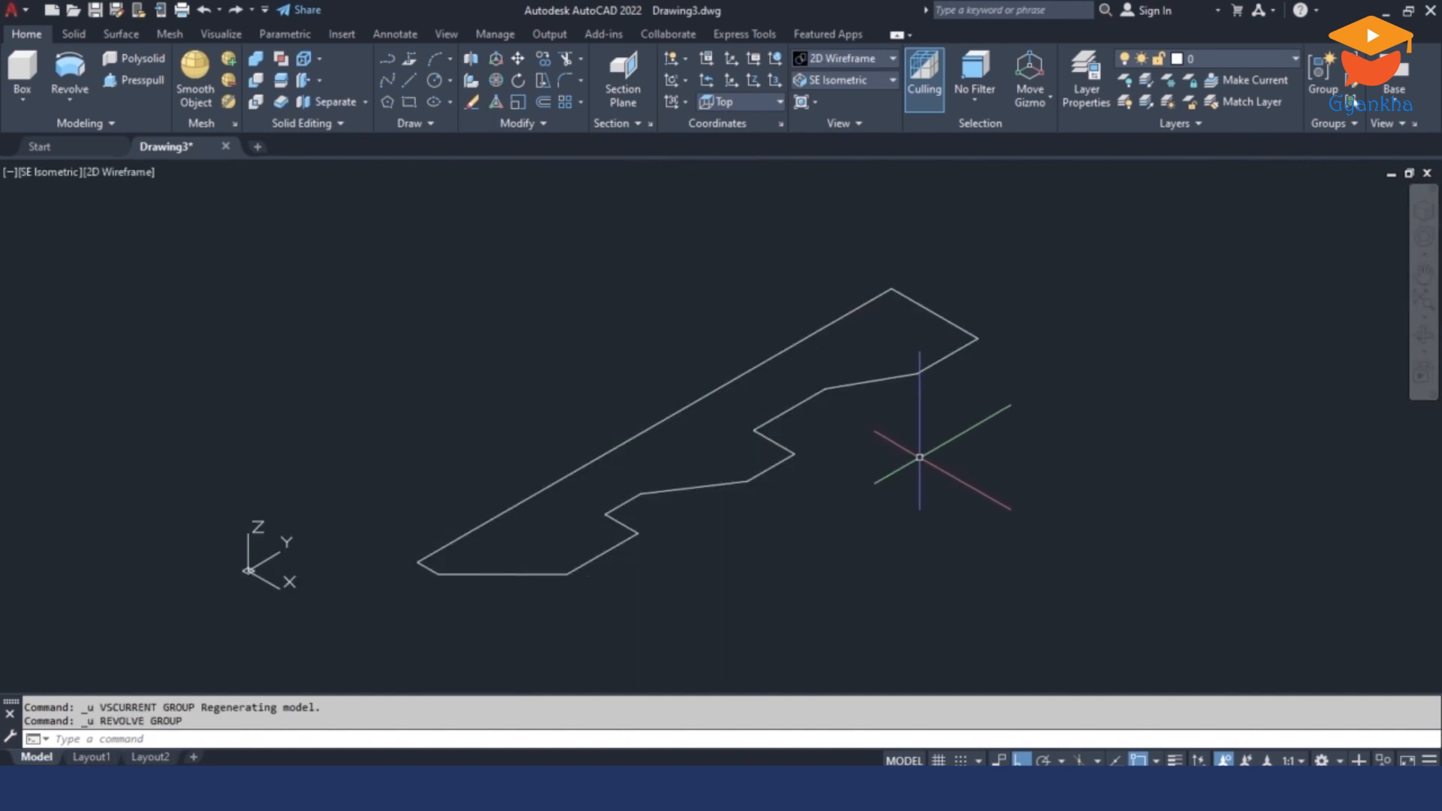
Step: Revolve the closed stepped profile 45 degrees about the X axis as a solid
{"action": "left_click", "coordinate": [77, 91]}
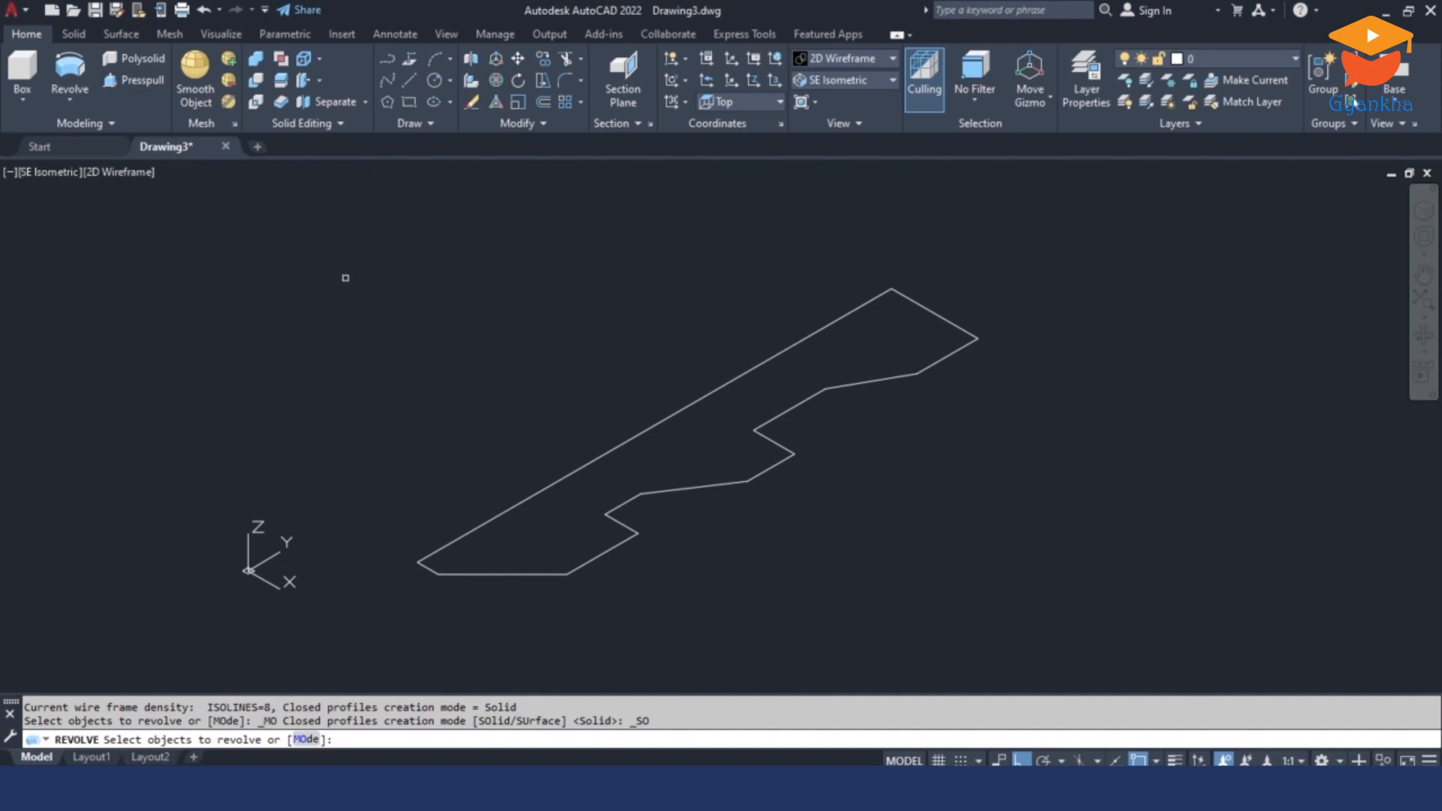
{"action": "left_click", "coordinate": [779, 447]}
{"action": "key", "text": "Return"}
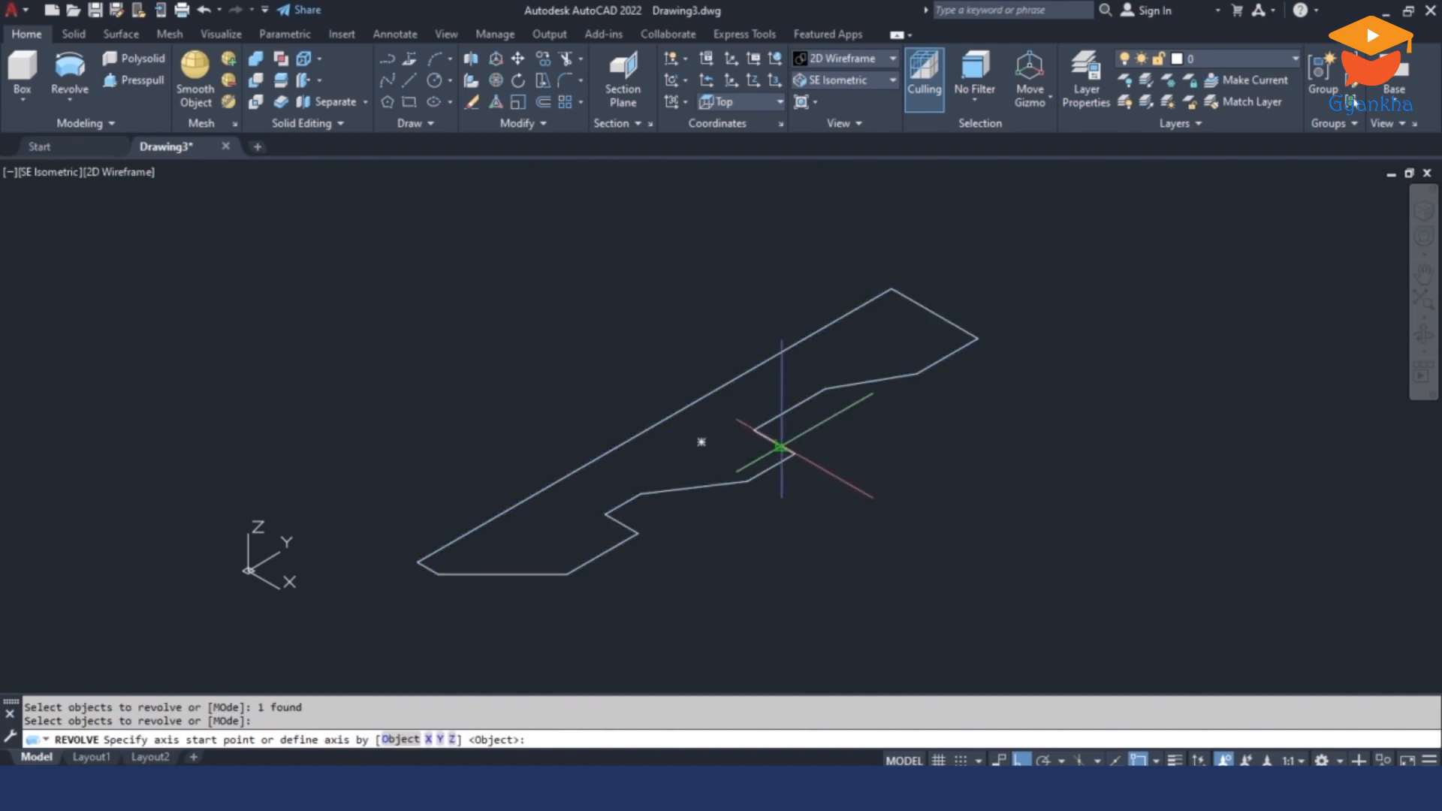
{"action": "left_click", "coordinate": [428, 739]}
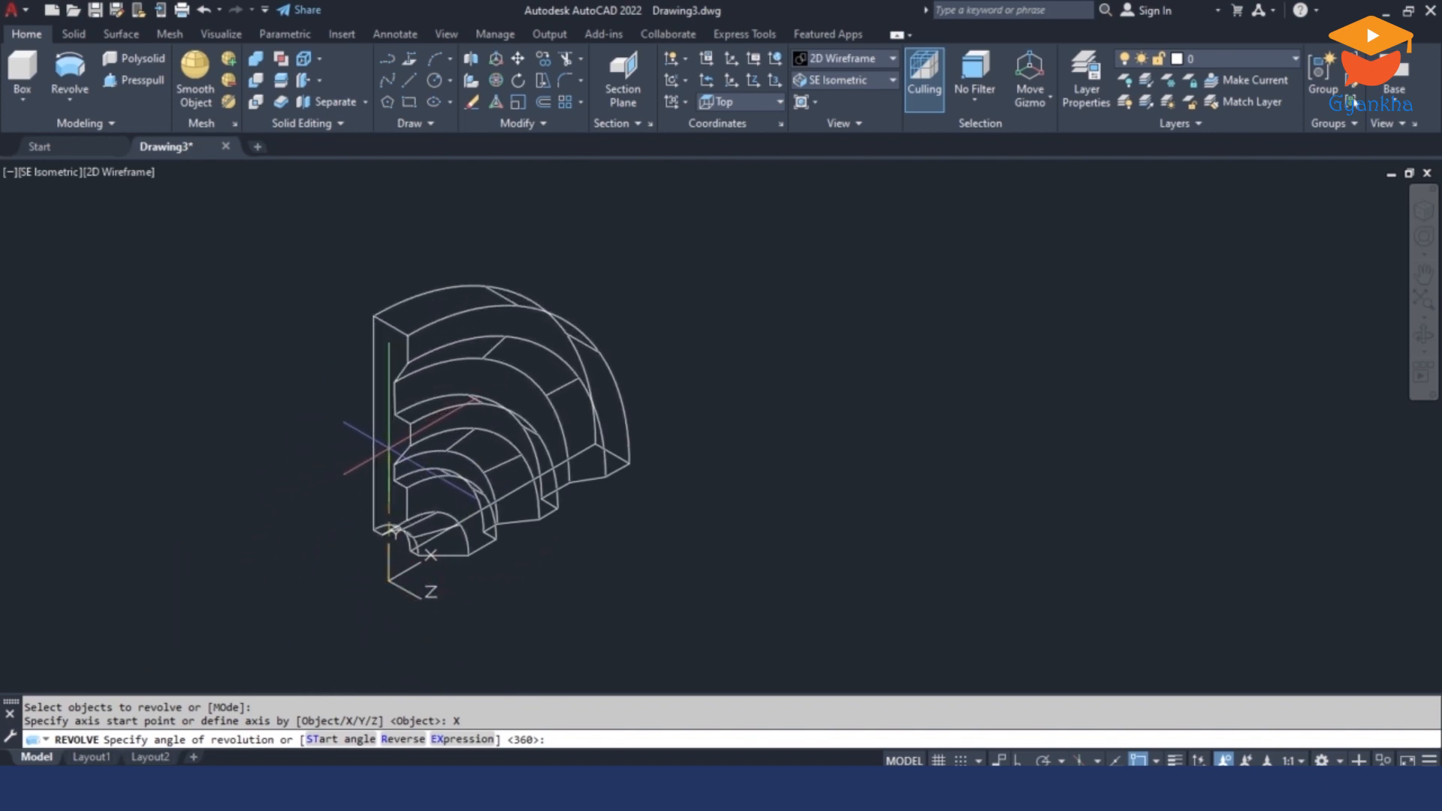
{"action": "key", "text": "Return"}
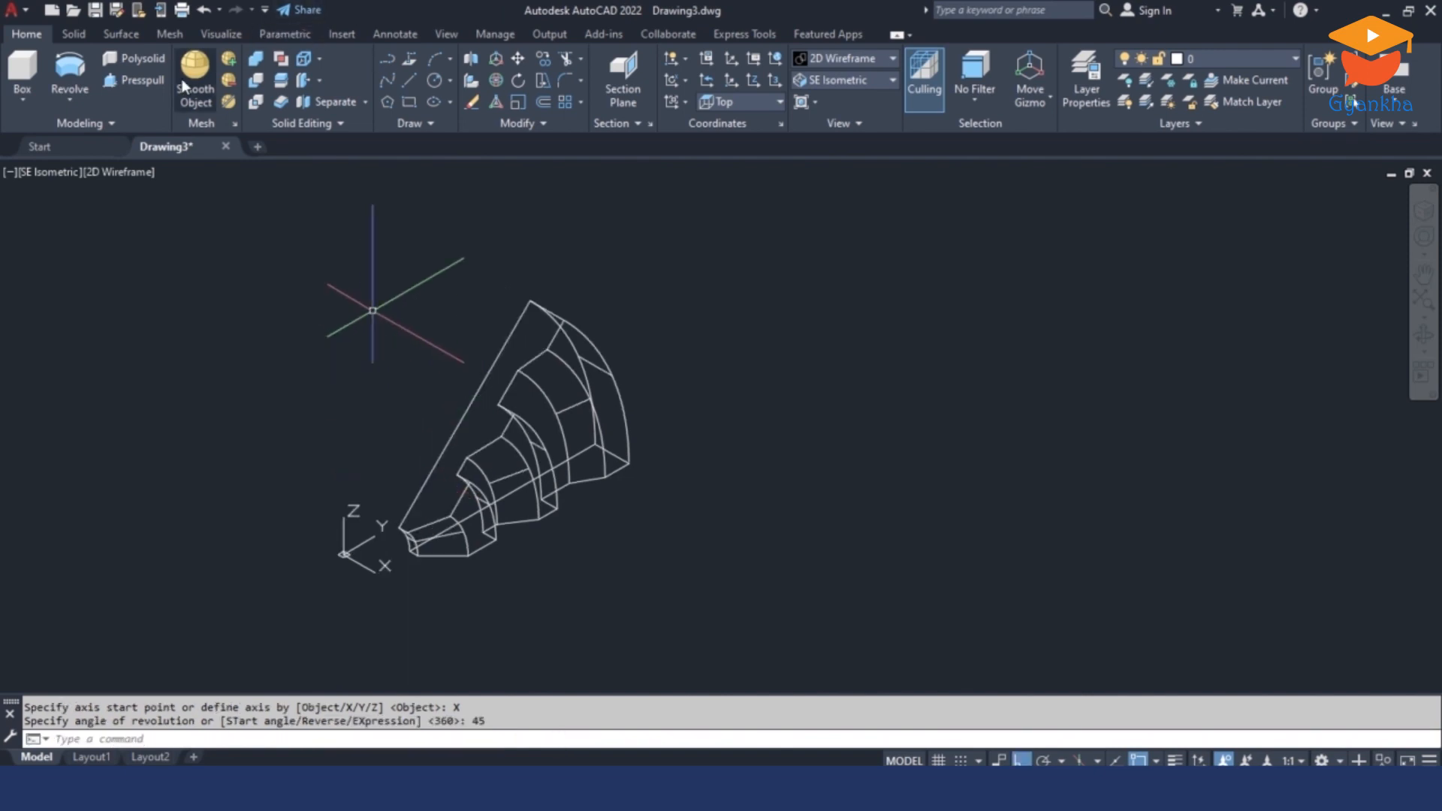
Step: Show the 45-degree revolved solid in the Realistic visual style and view it from different angles
{"action": "left_click", "coordinate": [847, 55]}
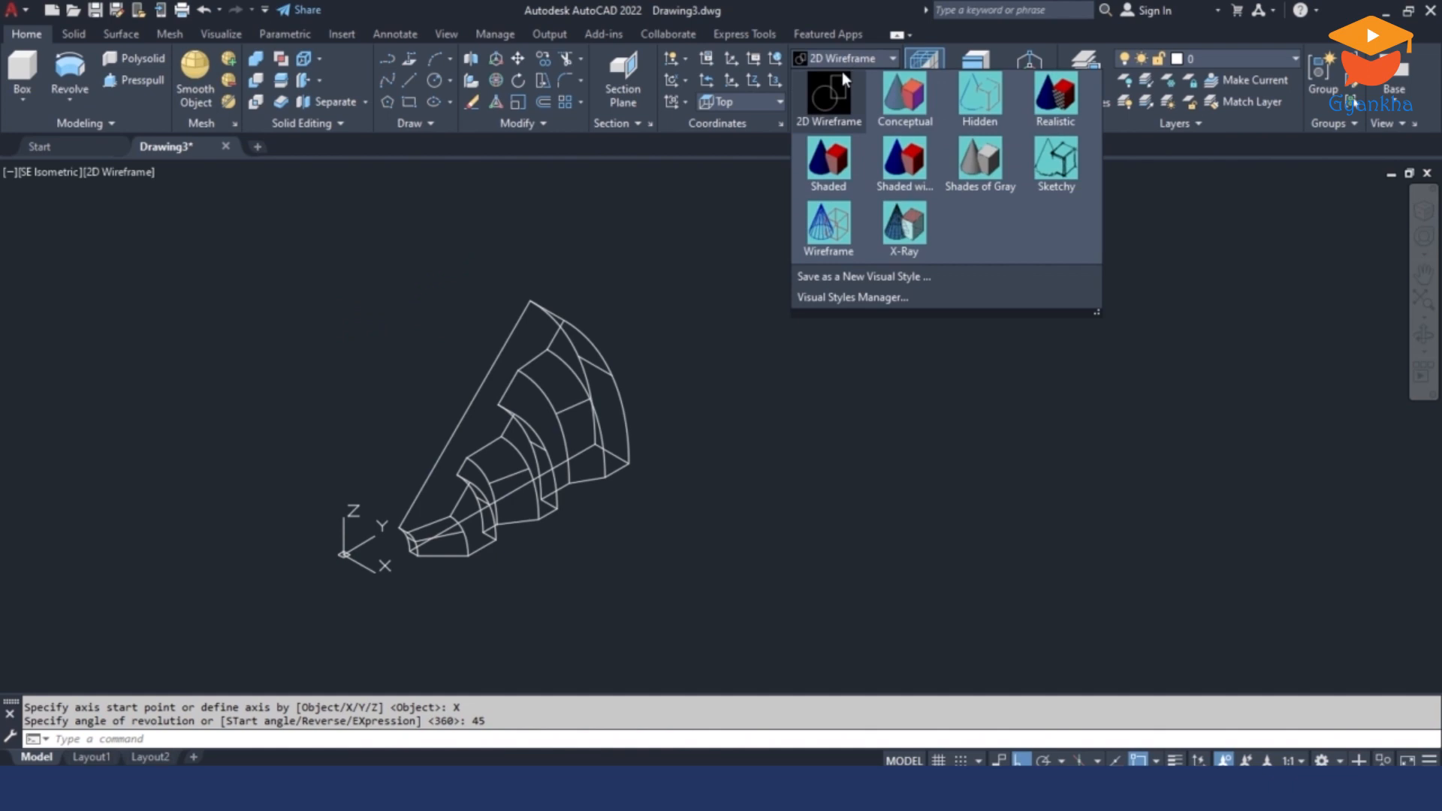
{"action": "left_click", "coordinate": [1052, 102]}
{"action": "mouse_move", "coordinate": [531, 524]}
{"action": "middle_mouse_down", "text": "shift"}
{"action": "mouse_move", "coordinate": [566, 498]}
{"action": "mouse_move", "coordinate": [509, 483]}
{"action": "mouse_move", "coordinate": [475, 410]}
{"action": "mouse_move", "coordinate": [458, 424]}
{"action": "mouse_move", "coordinate": [508, 418]}
{"action": "mouse_move", "coordinate": [601, 541]}
{"action": "mouse_move", "coordinate": [555, 531]}
{"action": "middle_mouse_up", "text": "shift"}
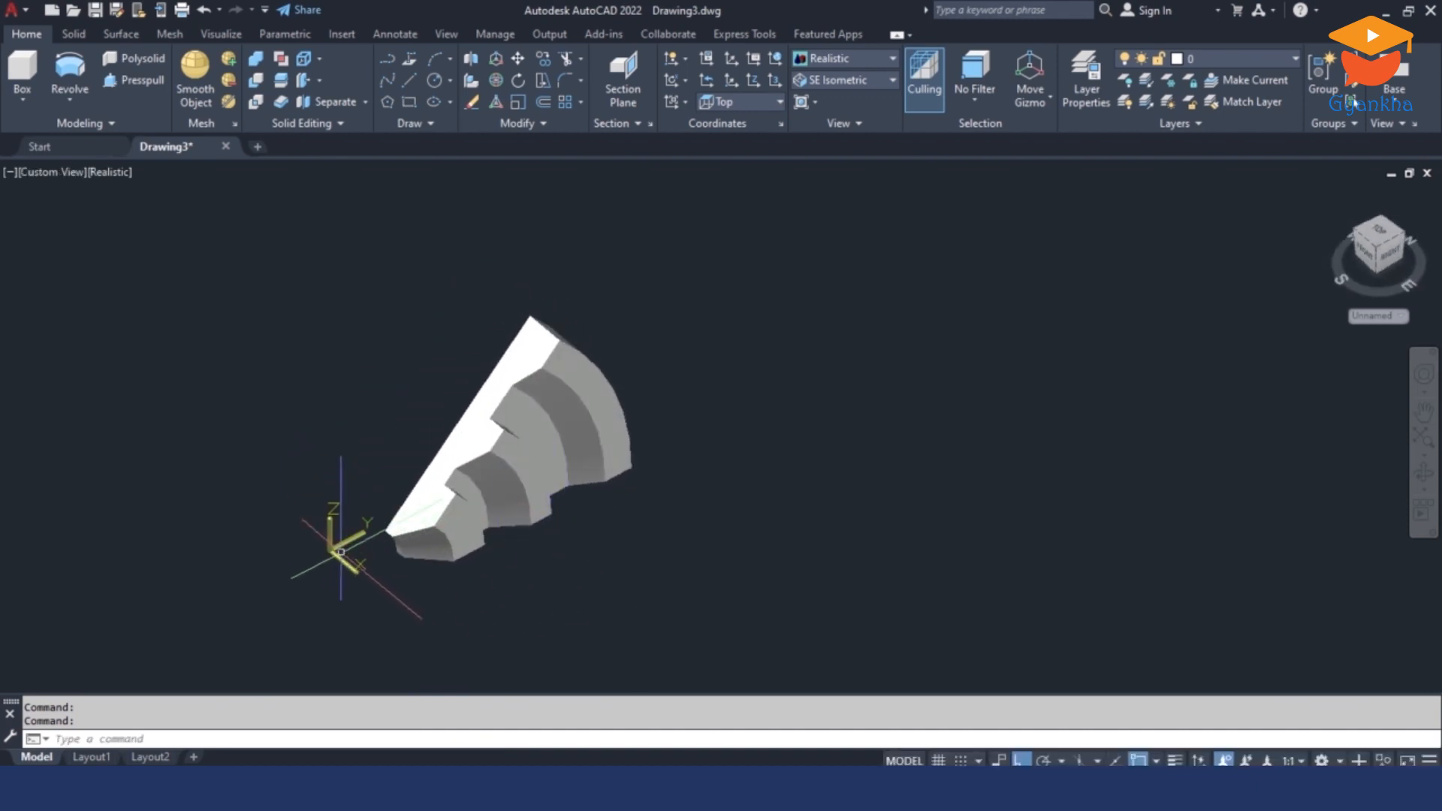
{"action": "middle_click_drag", "start_coordinate": [347, 564], "coordinate": [396, 421], "text": "shift"}
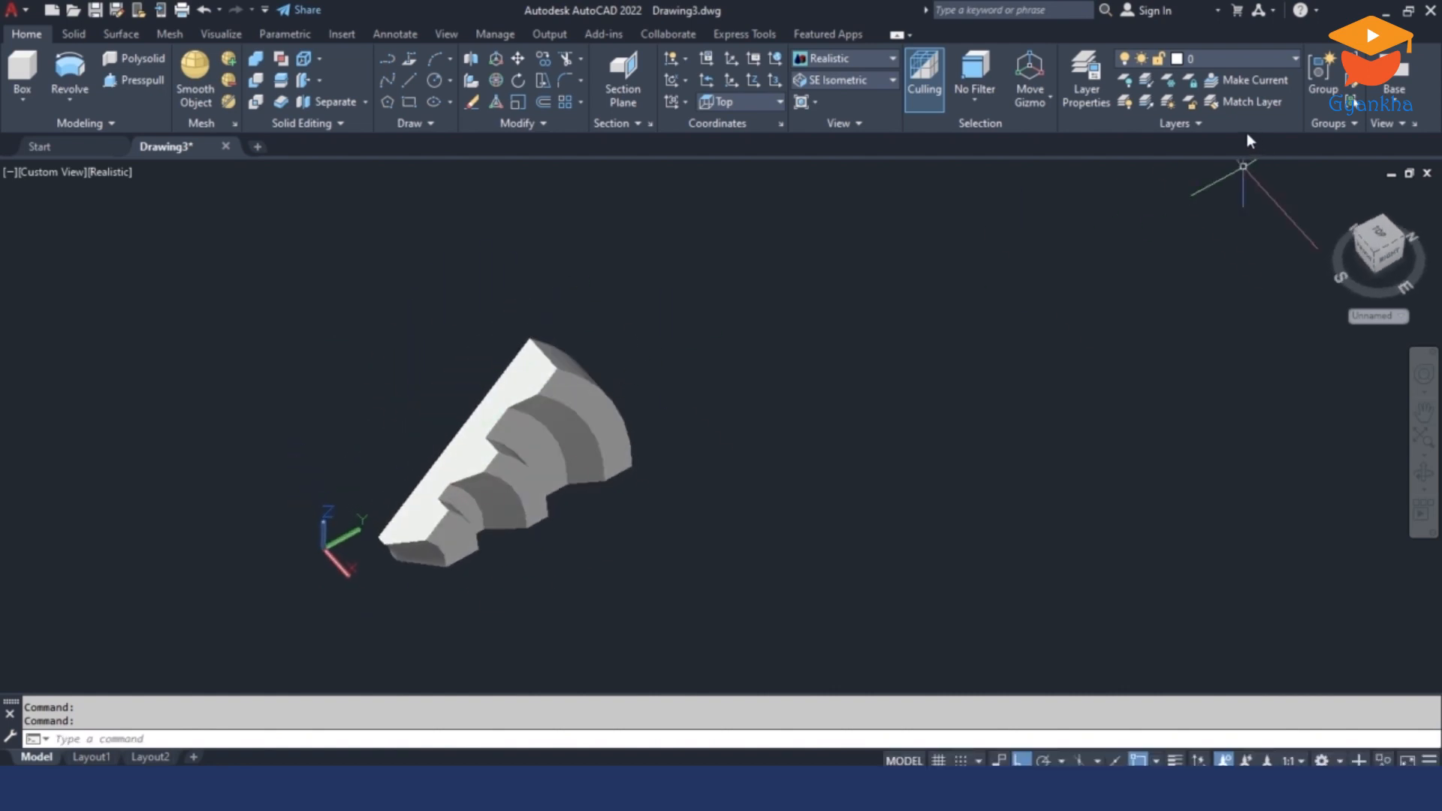
Step: Undo the Realistic visual style and the 45-degree revolve about the X axis
{"action": "key", "text": "ctrl+z"}
{"action": "key", "text": "ctrl+z"}
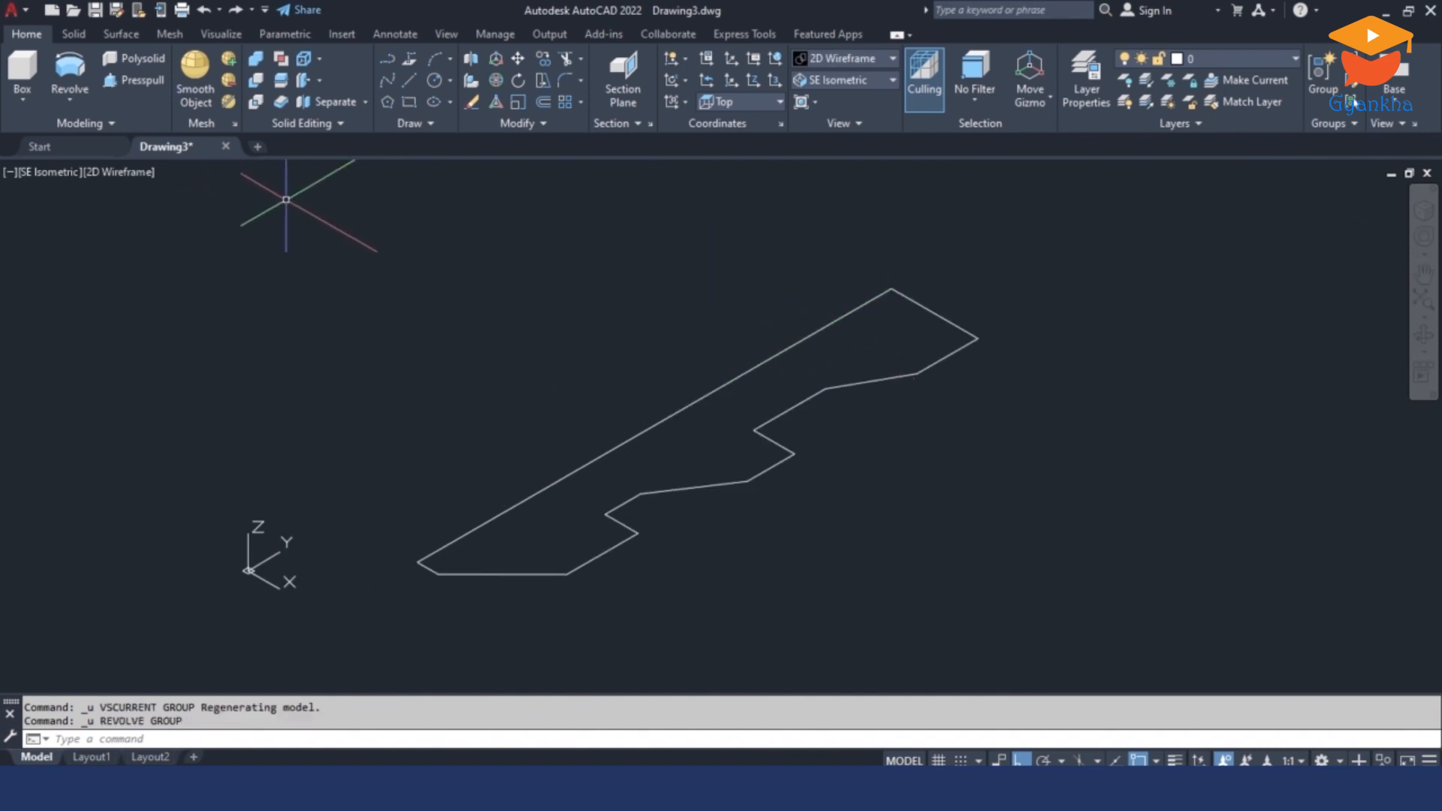
{"action": "left_click", "coordinate": [75, 75]}
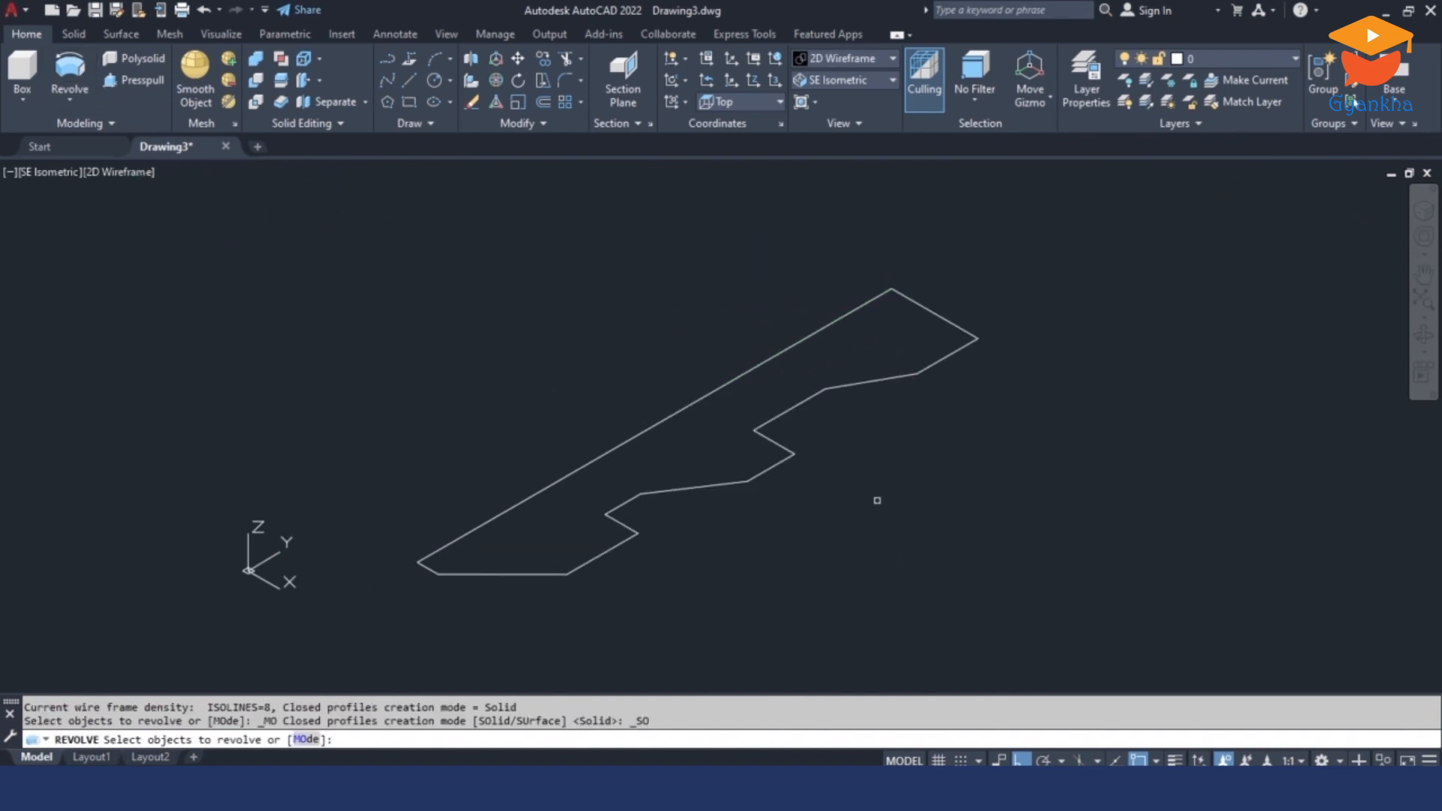
{"action": "key", "text": "Escape"}
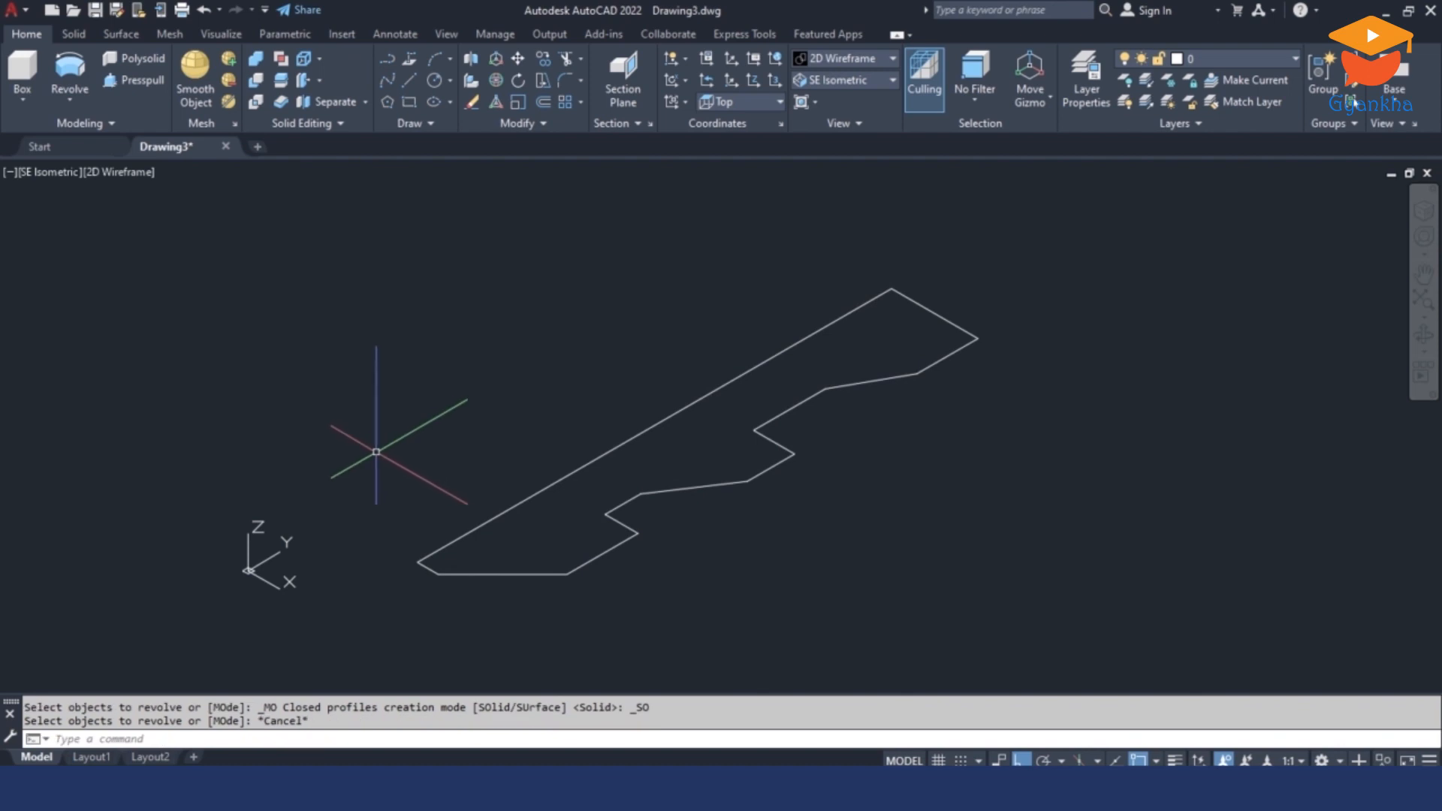
Step: With Ortho off, draw a single slanted line beside the profile's long straight edge, running from near the origin and not parallel to that edge
{"action": "left_click", "coordinate": [406, 79]}
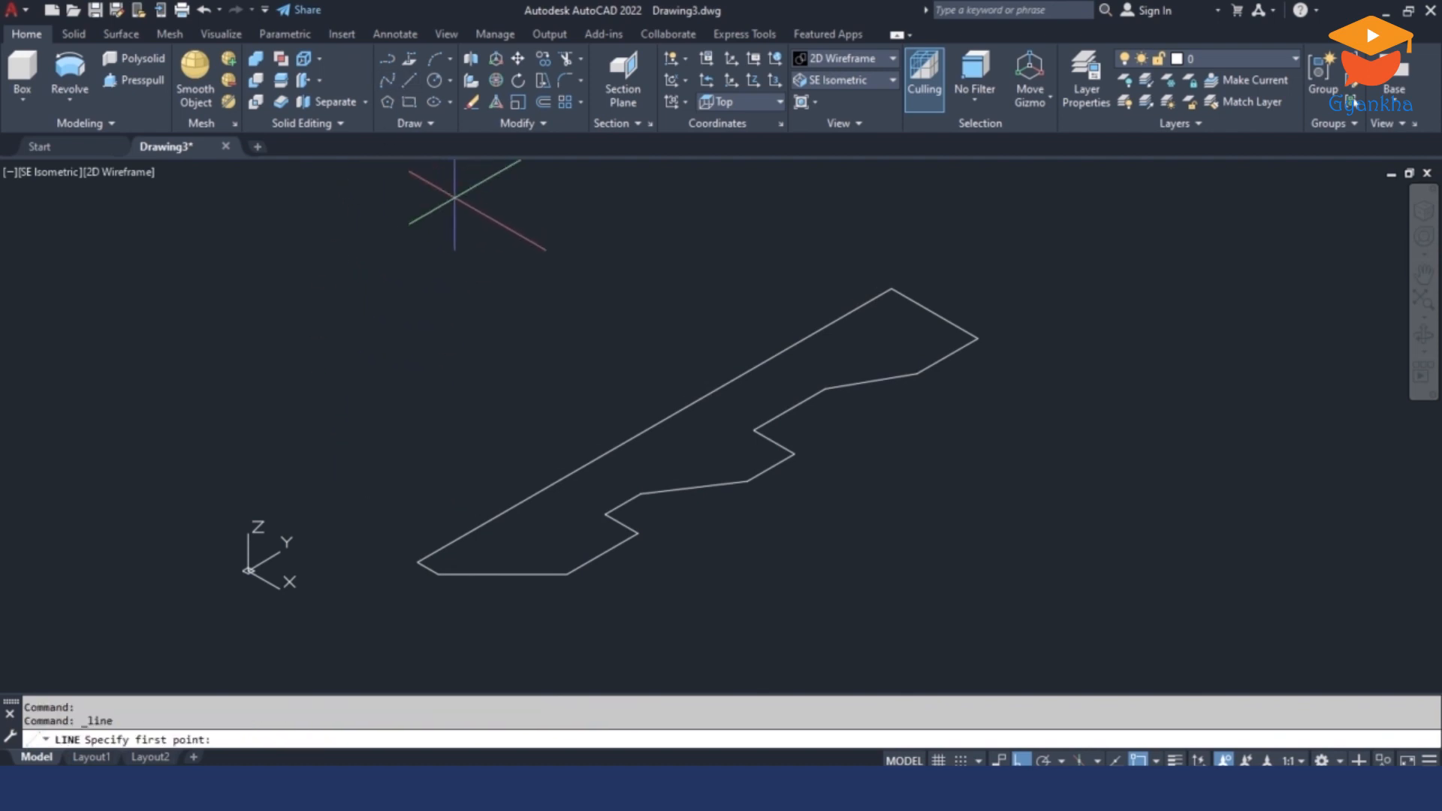
{"action": "left_click", "coordinate": [315, 532]}
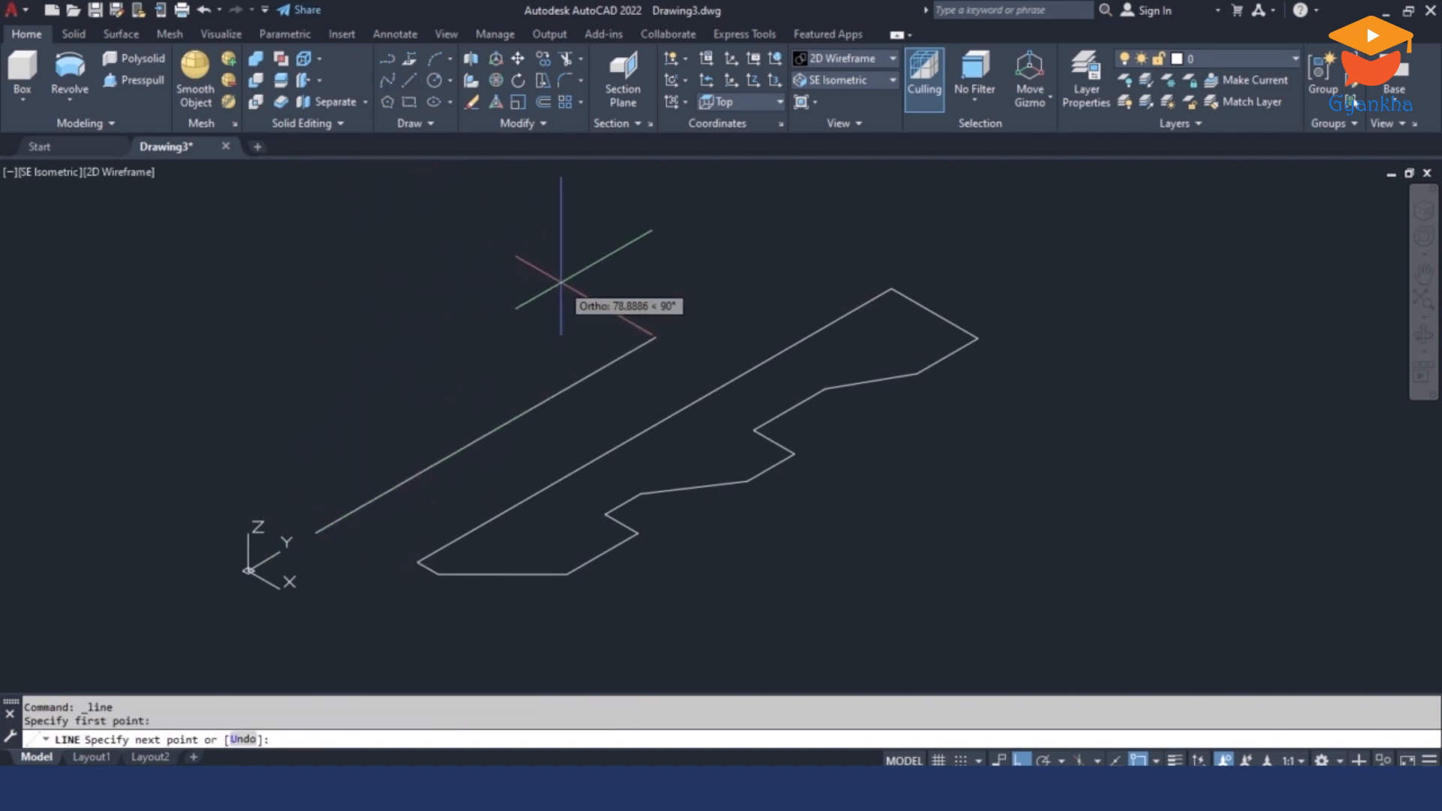
{"action": "key", "text": "F8"}
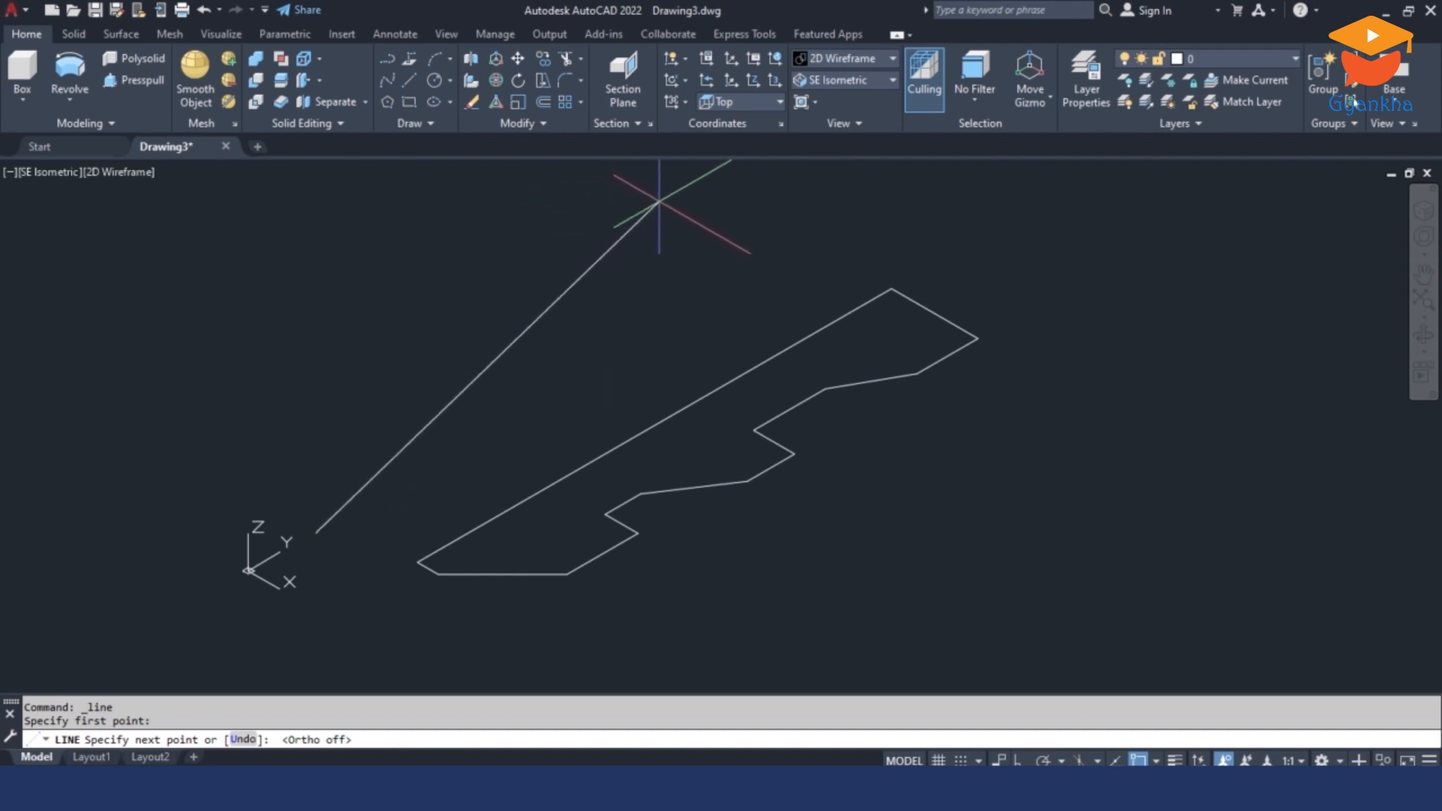
{"action": "left_click", "coordinate": [703, 167]}
{"action": "key", "text": "Escape"}
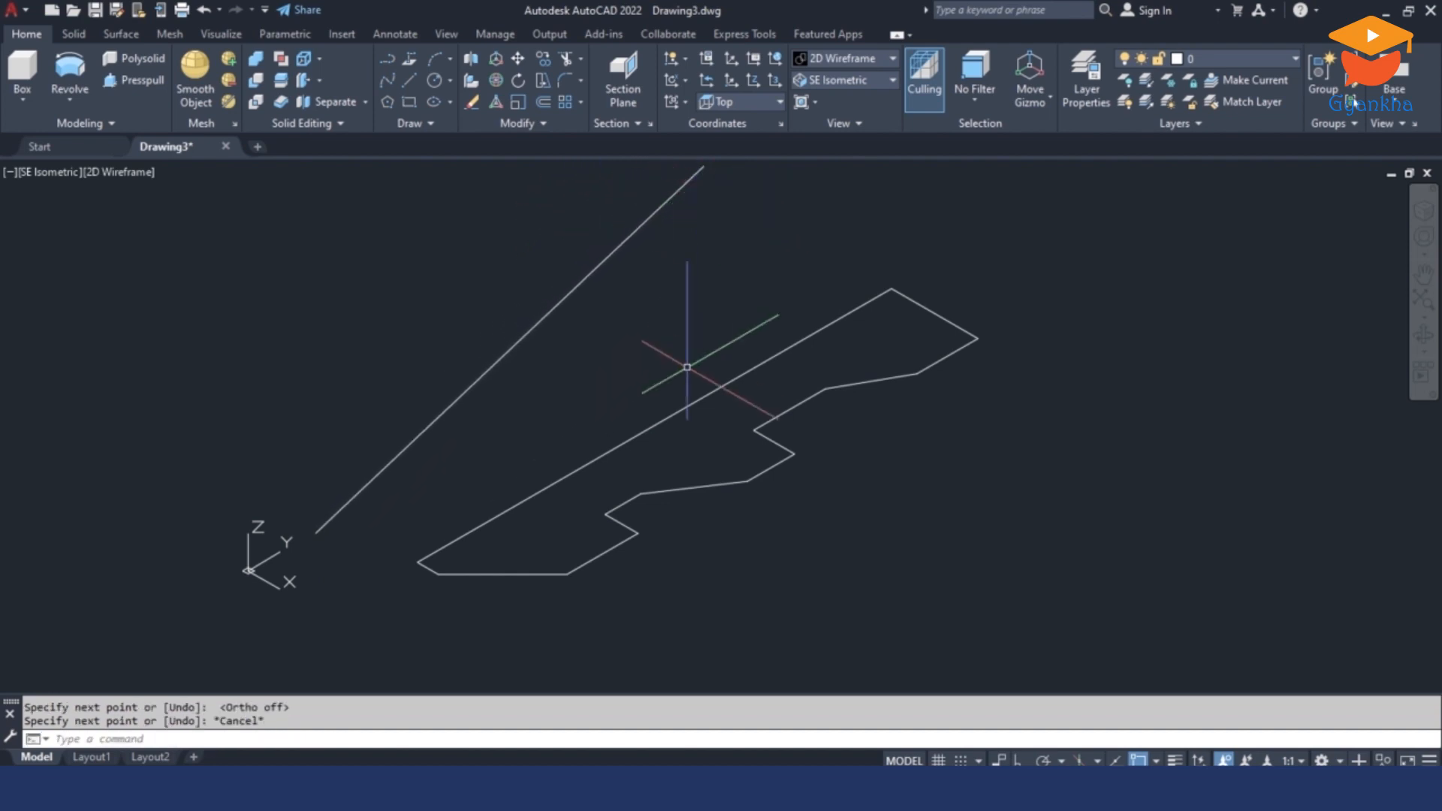
Step: Revolve the closed profile 180 degrees as a solid, using the separate slanted line as the axis object
{"action": "mouse_move", "coordinate": [588, 562]}
{"action": "middle_mouse_down", "text": "shift"}
{"action": "mouse_move", "coordinate": [563, 458]}
{"action": "mouse_move", "coordinate": [593, 521]}
{"action": "mouse_move", "coordinate": [524, 519]}
{"action": "middle_mouse_up", "text": "shift"}
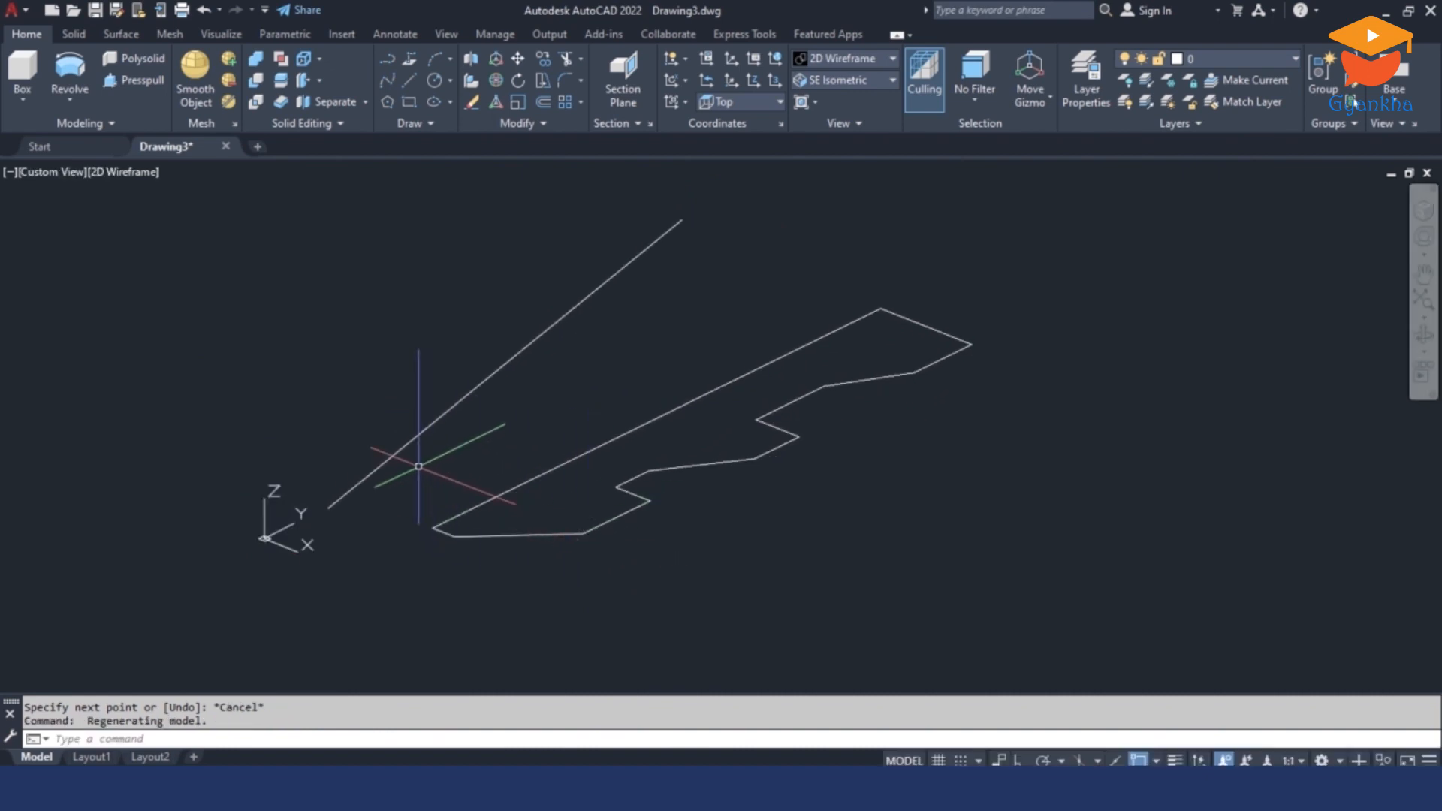
{"action": "left_click", "coordinate": [70, 74]}
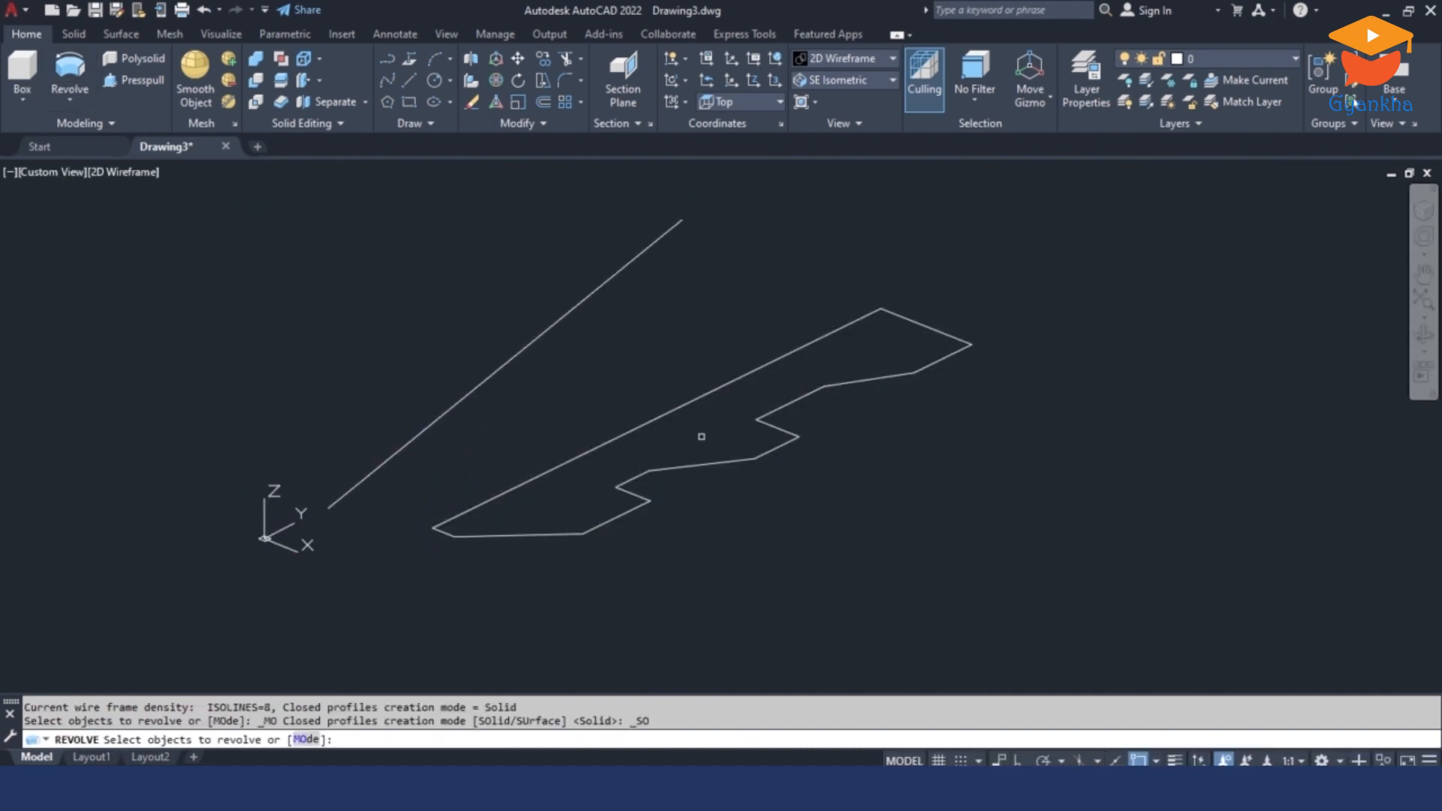
{"action": "left_click", "coordinate": [695, 396]}
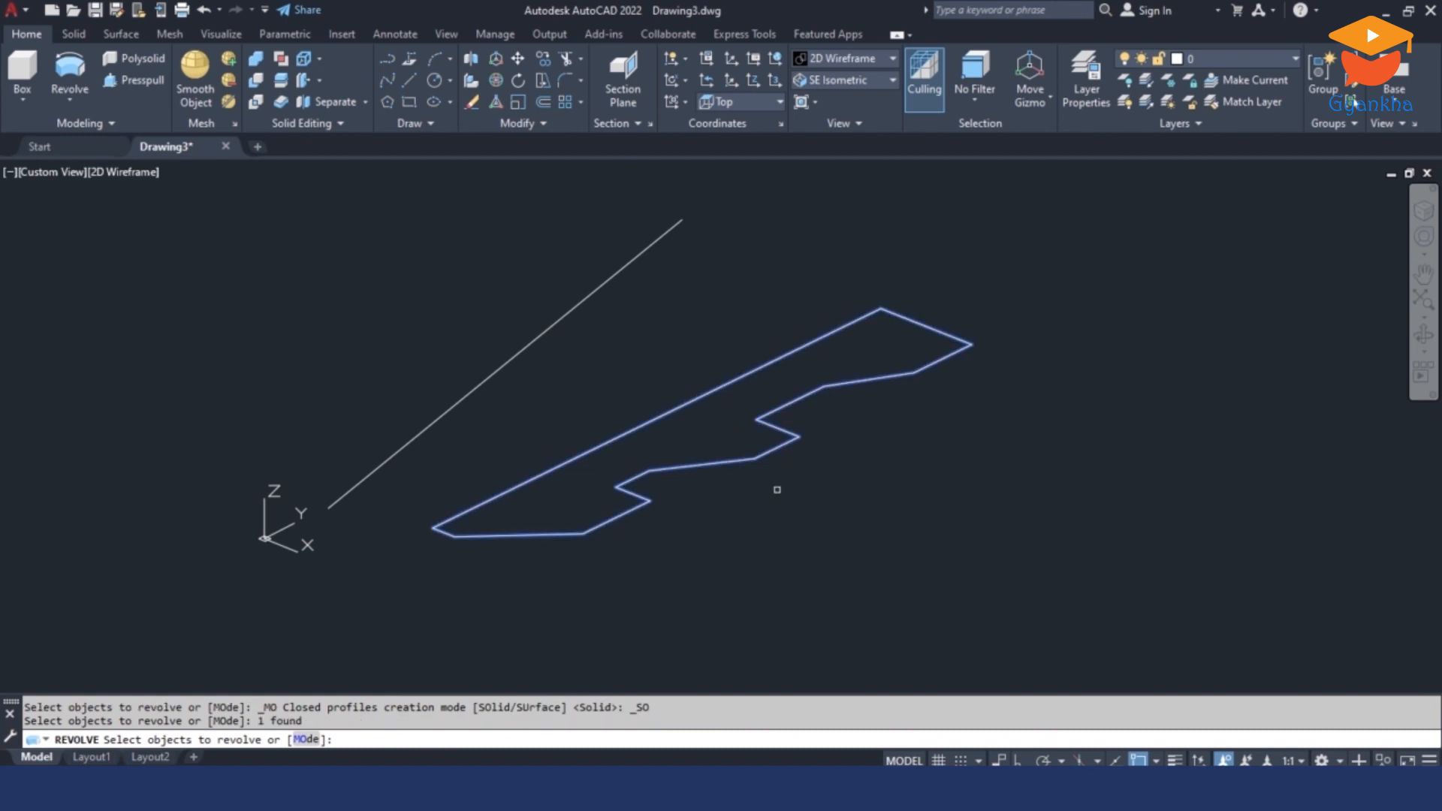
{"action": "key", "text": "Return"}
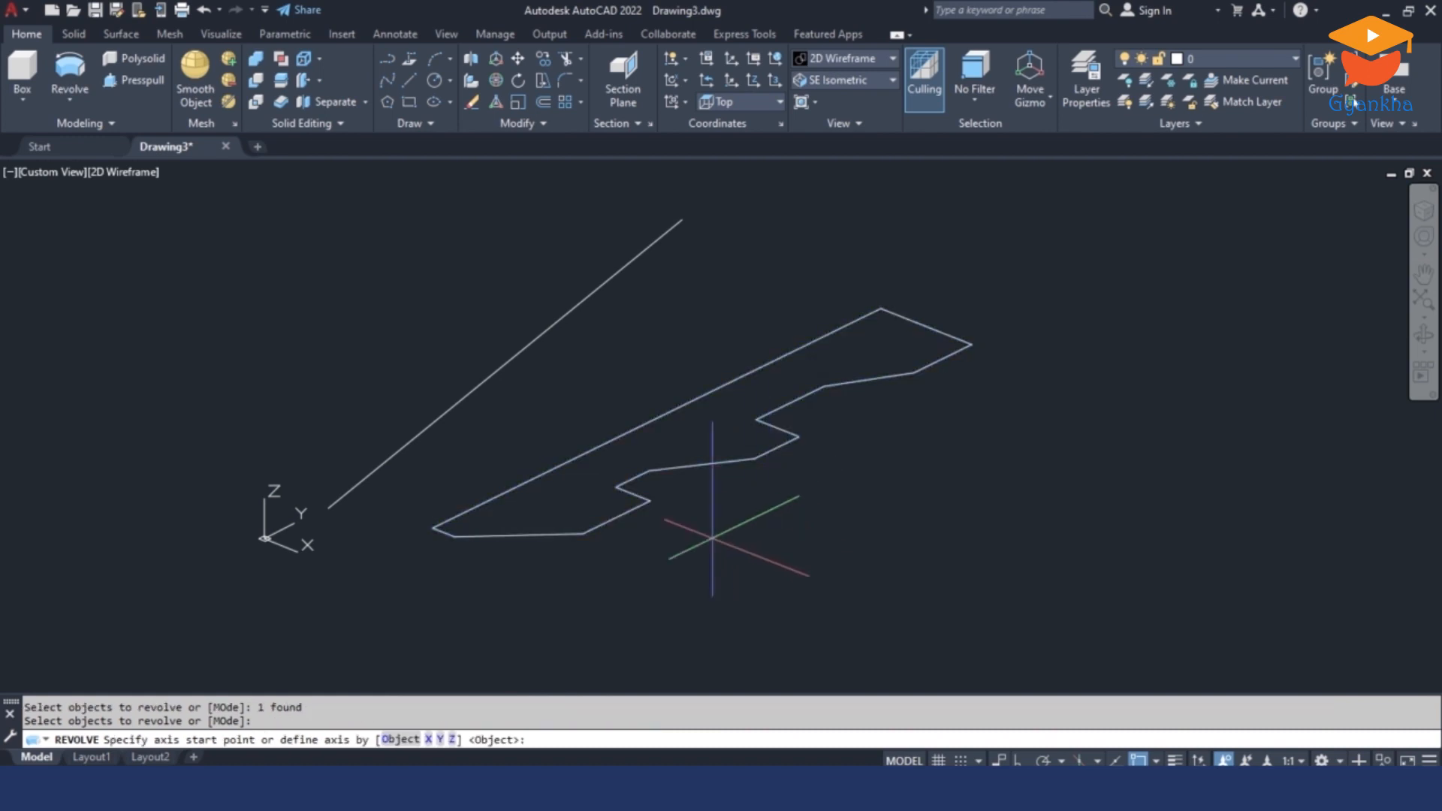
{"action": "left_click", "coordinate": [403, 741]}
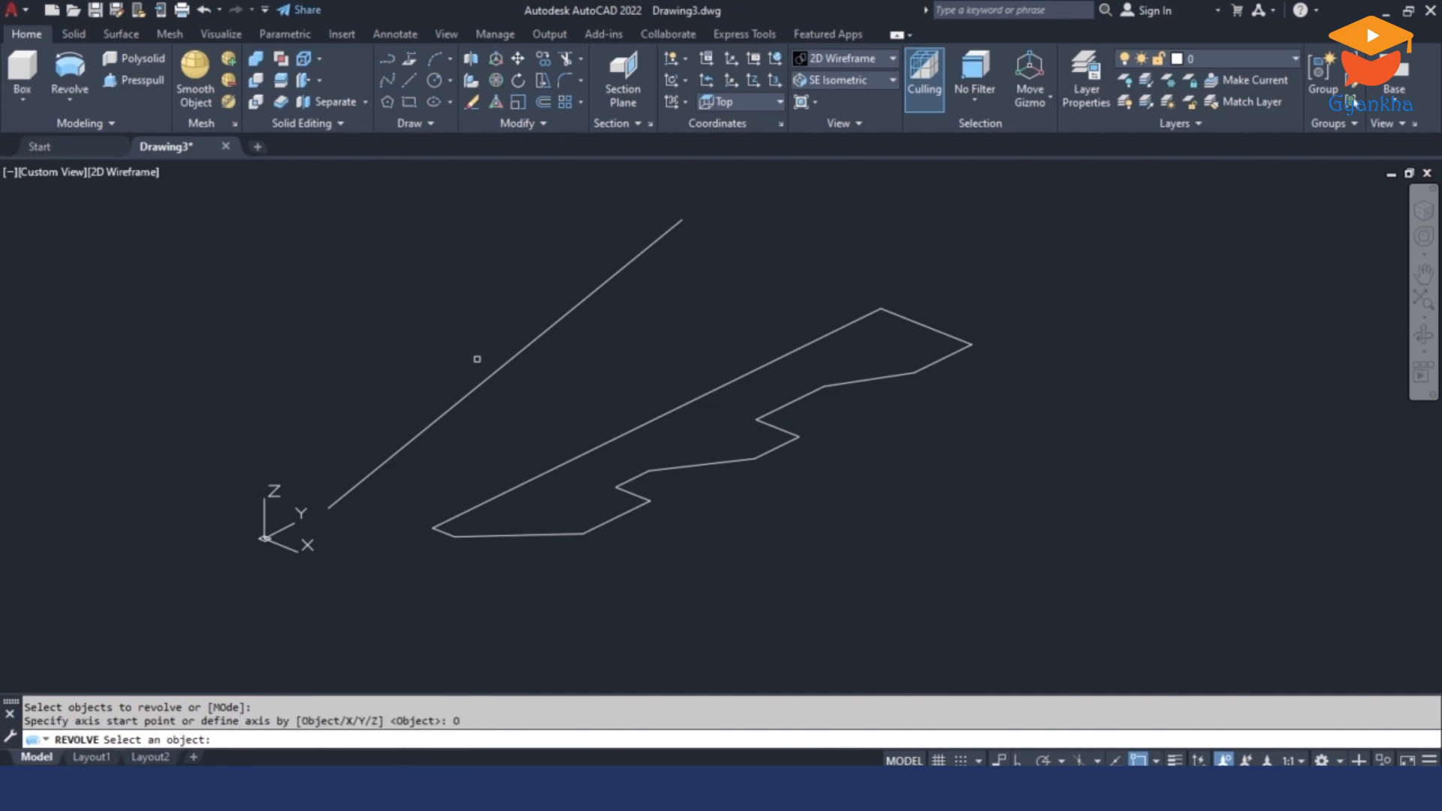
{"action": "left_click", "coordinate": [491, 369]}
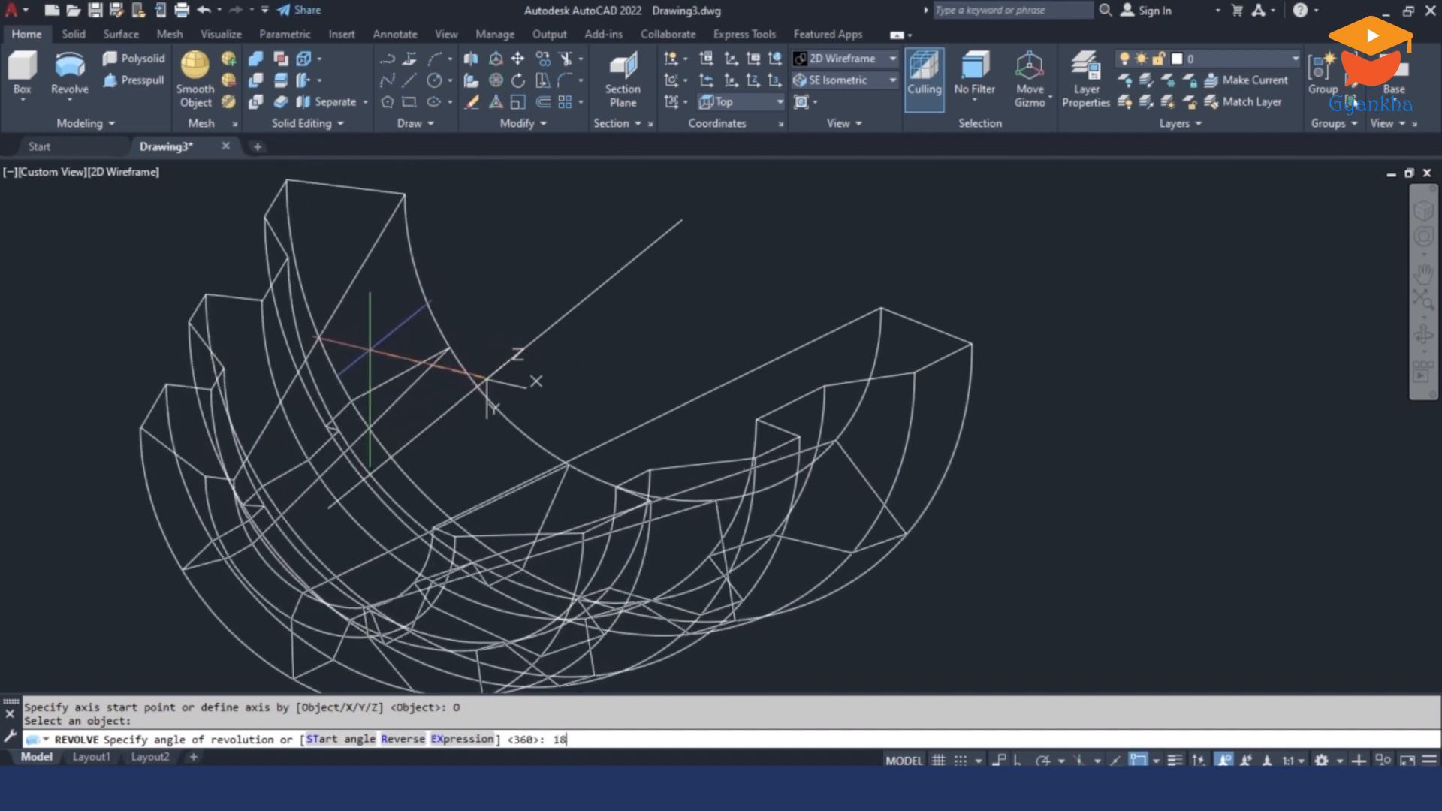
{"action": "type", "text": "180"}
{"action": "key", "text": "Return"}
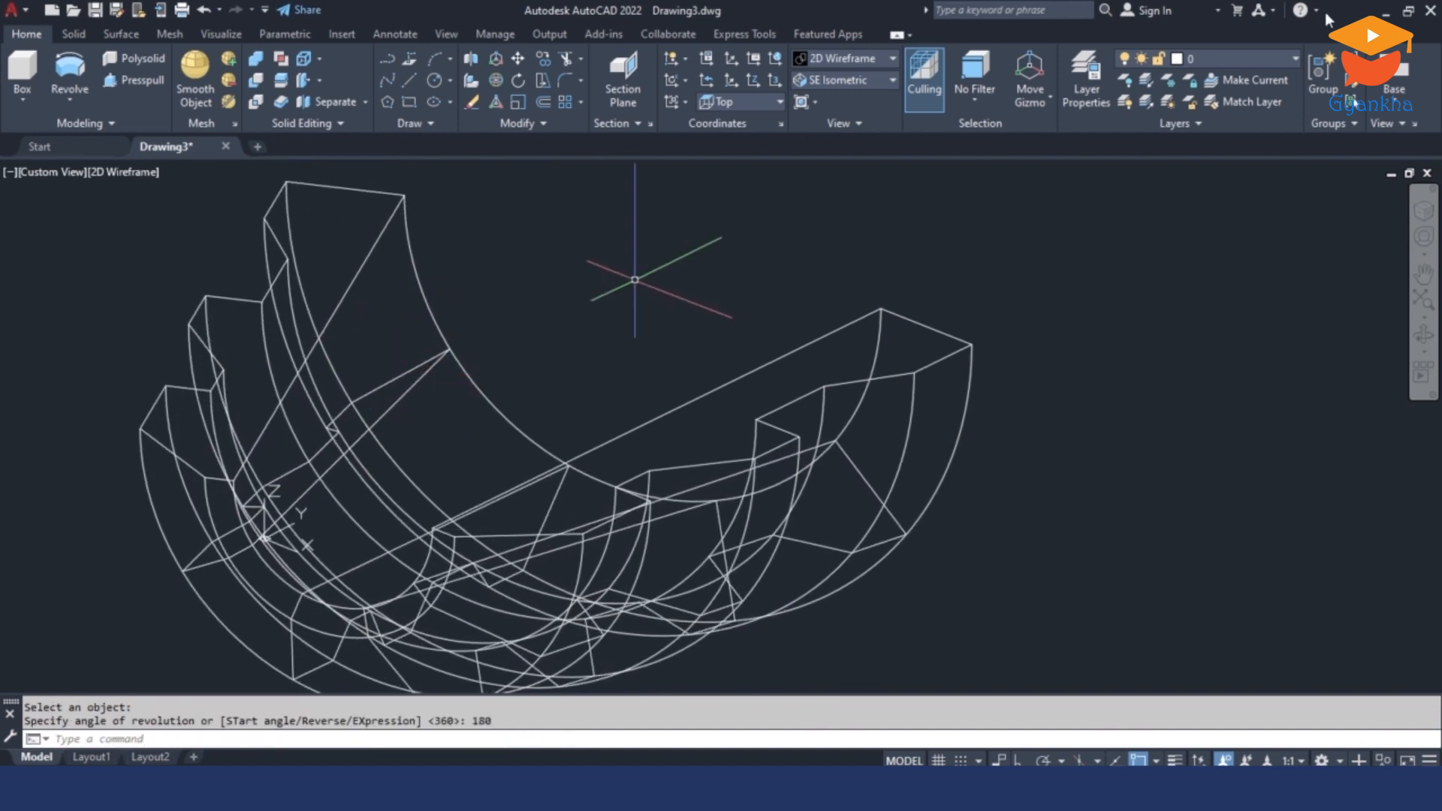
Step: Apply the Realistic visual style to the half-turn solid, inspect it from the side and clear the selection
{"action": "left_click", "coordinate": [881, 60]}
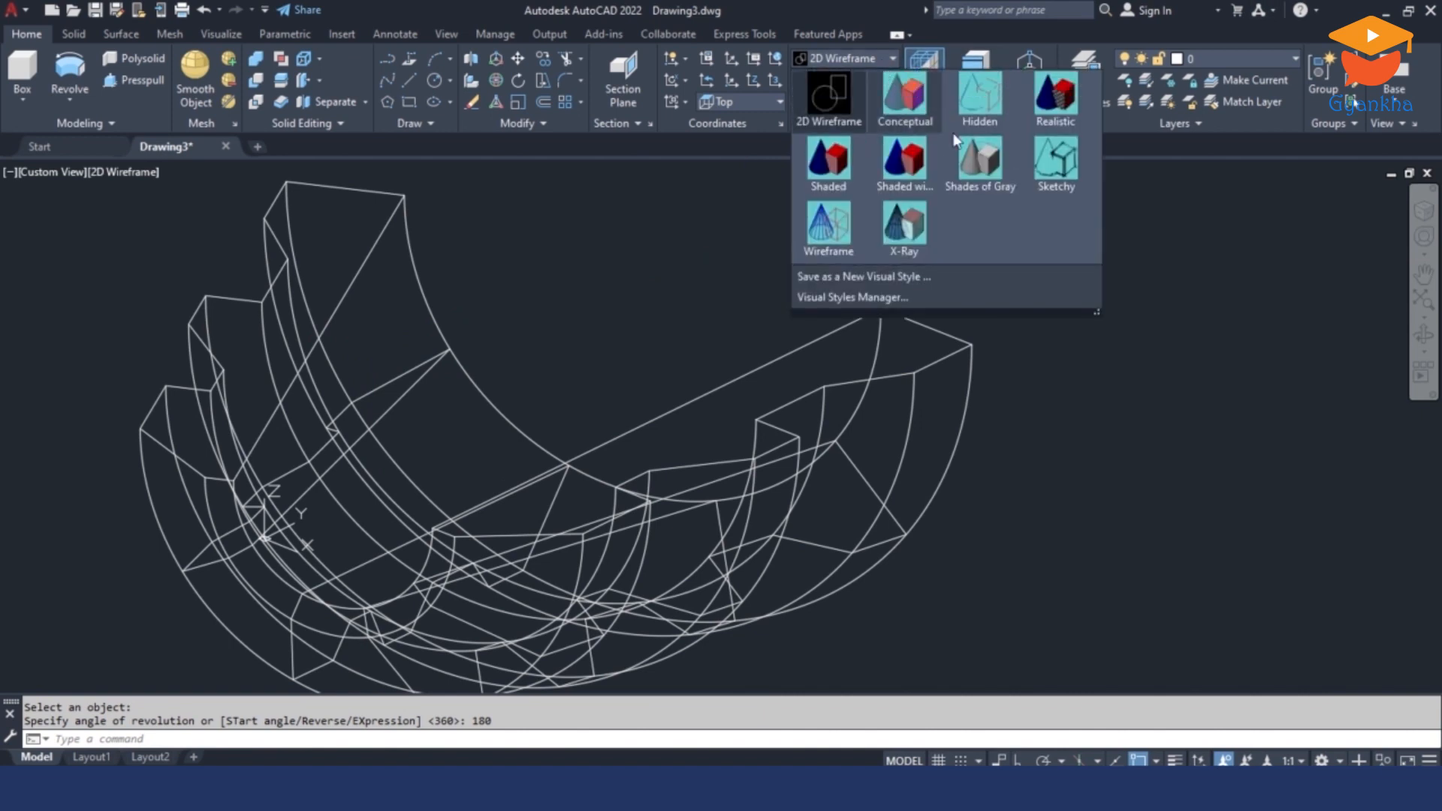
{"action": "left_click", "coordinate": [1051, 109]}
{"action": "middle_click_drag", "start_coordinate": [799, 468], "coordinate": [752, 464], "text": "shift"}
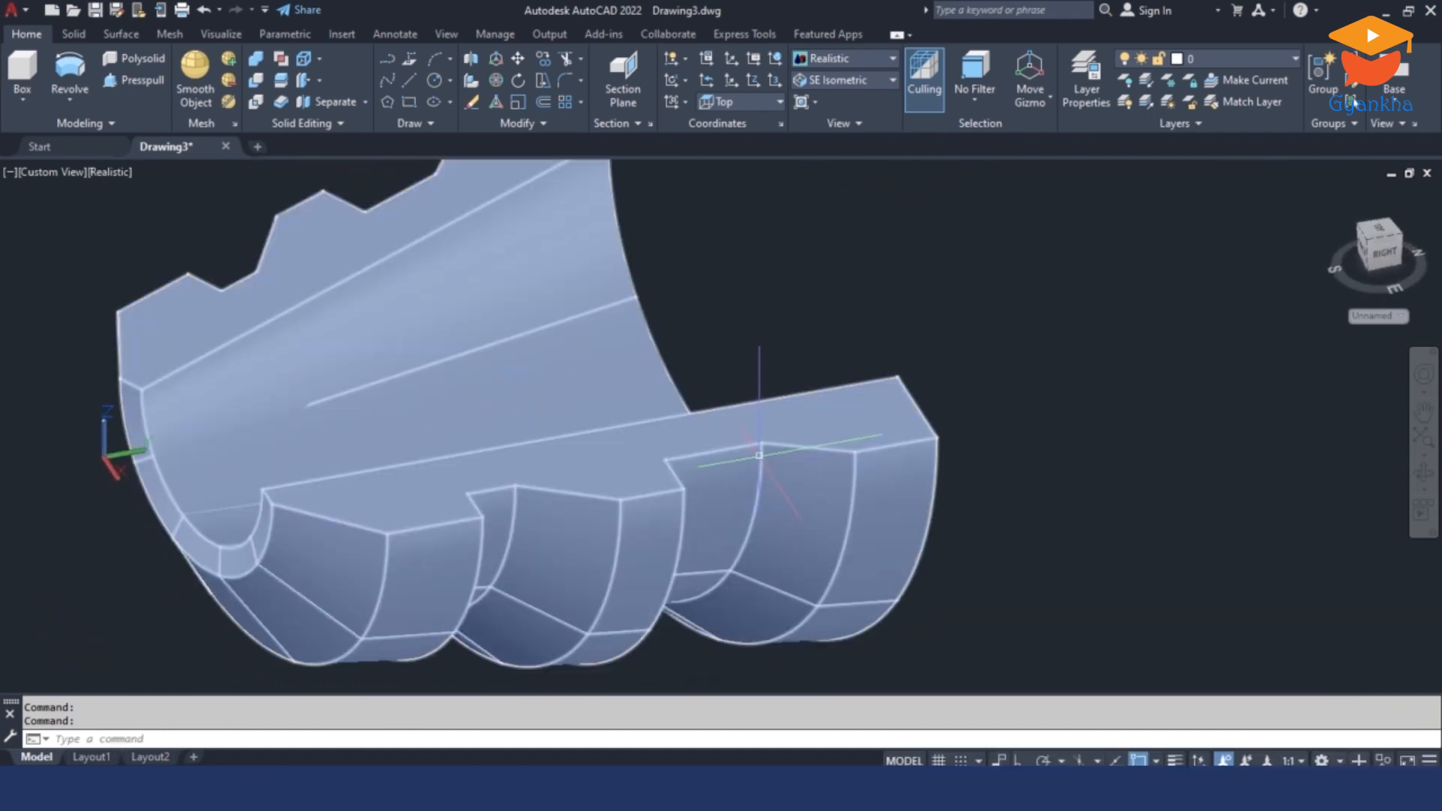
{"action": "key", "text": "Escape"}
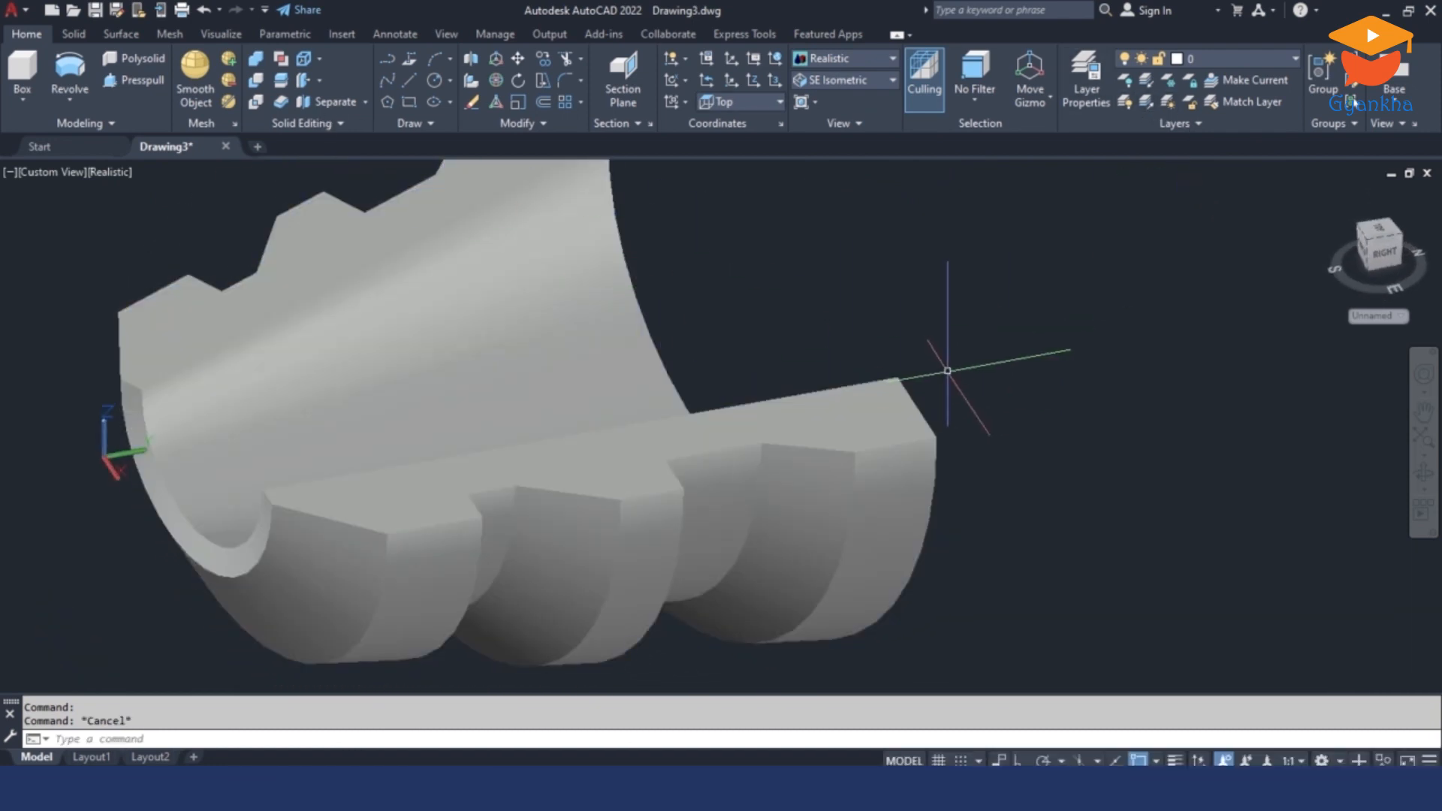
Step: Undo the view change, the Realistic visual style and the 180-degree revolve about the slanted line
{"action": "key", "text": "ctrl+z"}
{"action": "key", "text": "ctrl+z"}
{"action": "key", "text": "ctrl+z"}
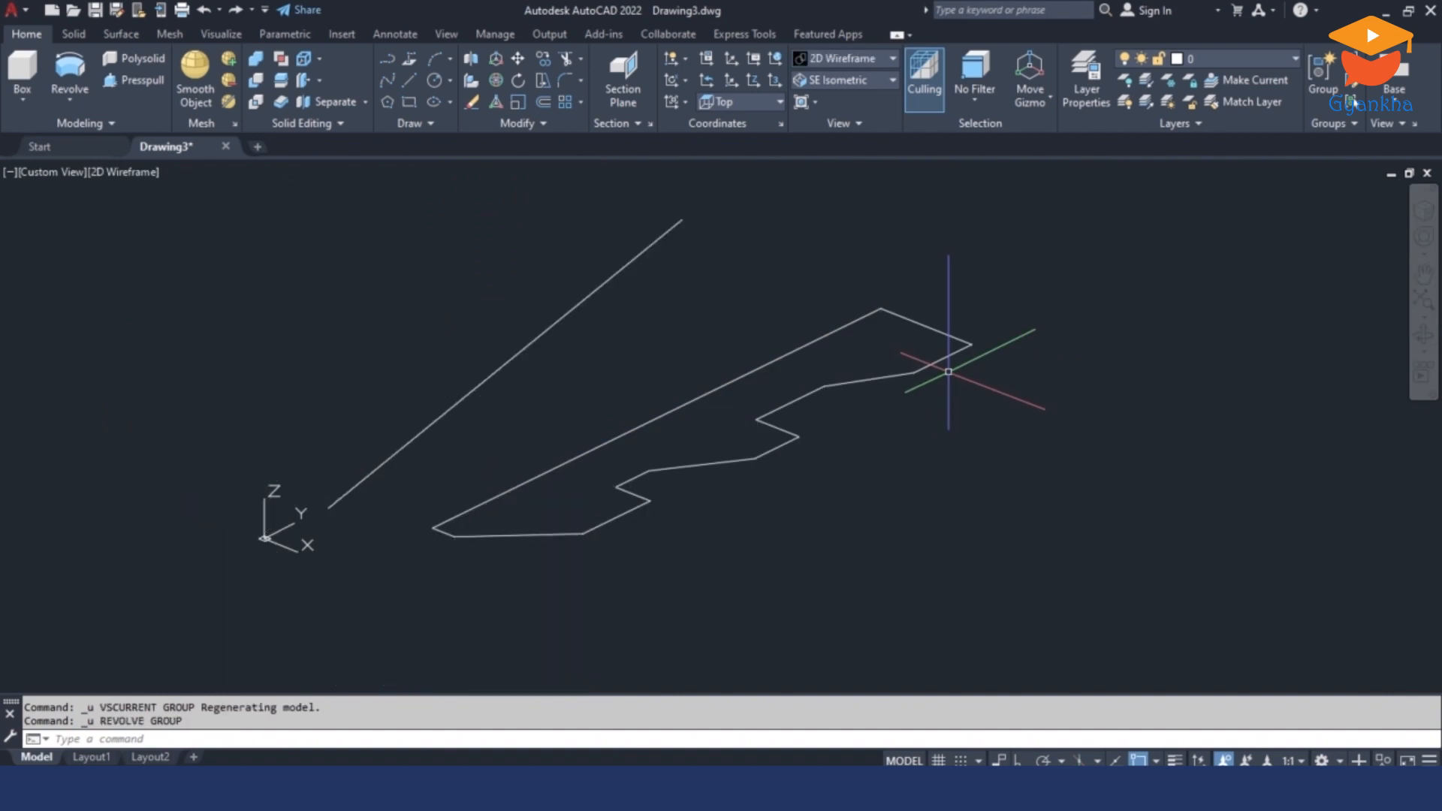
Step: Delete the separate slanted line beside the profile, leaving only the closed profile
{"action": "left_click", "coordinate": [661, 334]}
{"action": "left_click", "coordinate": [540, 295]}
{"action": "key", "text": "Delete"}
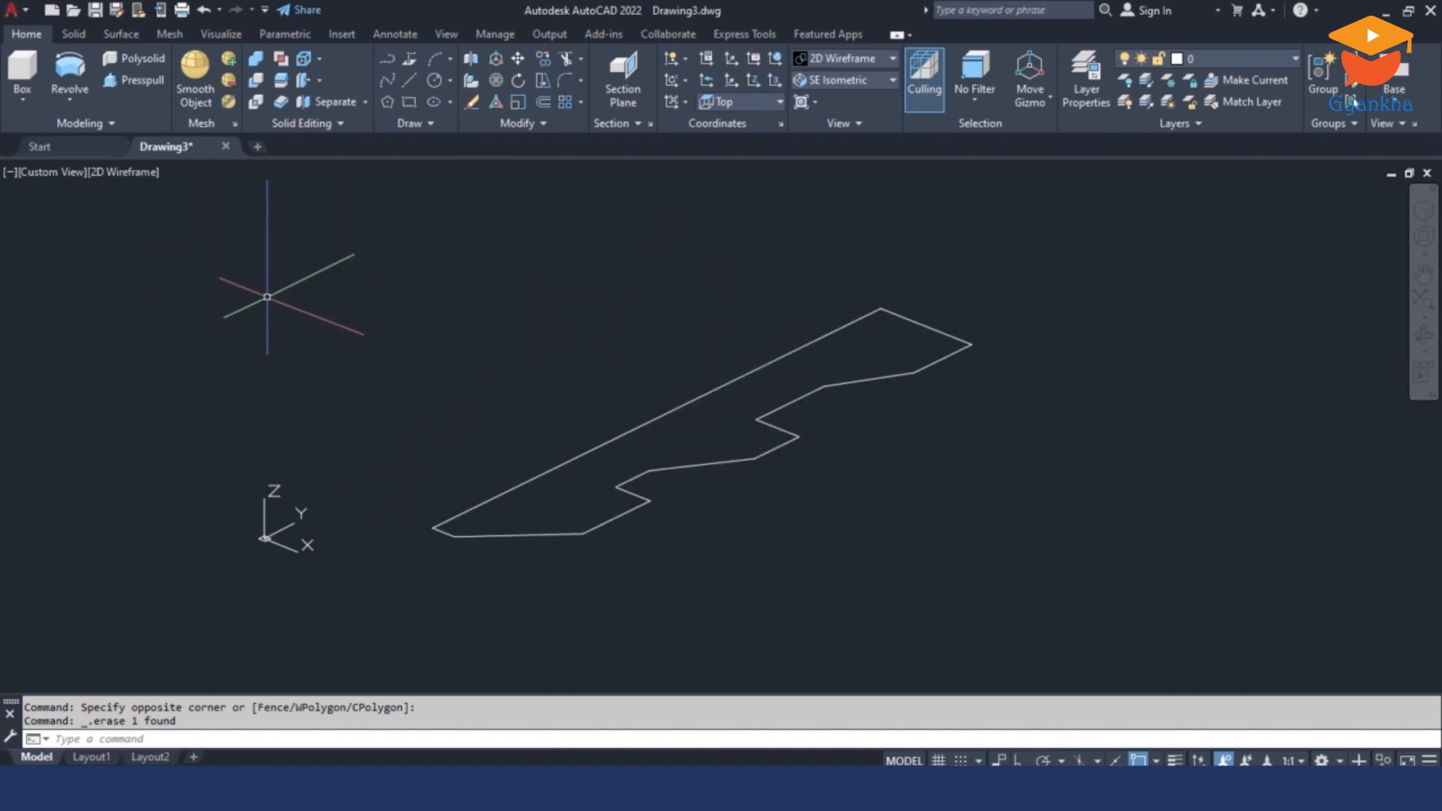
Step: Revolve the closed profile 360 degrees, defining the axis by the two endpoints of its long straight edge
{"action": "left_click", "coordinate": [70, 75]}
{"action": "left_click", "coordinate": [624, 430]}
{"action": "key", "text": "Return"}
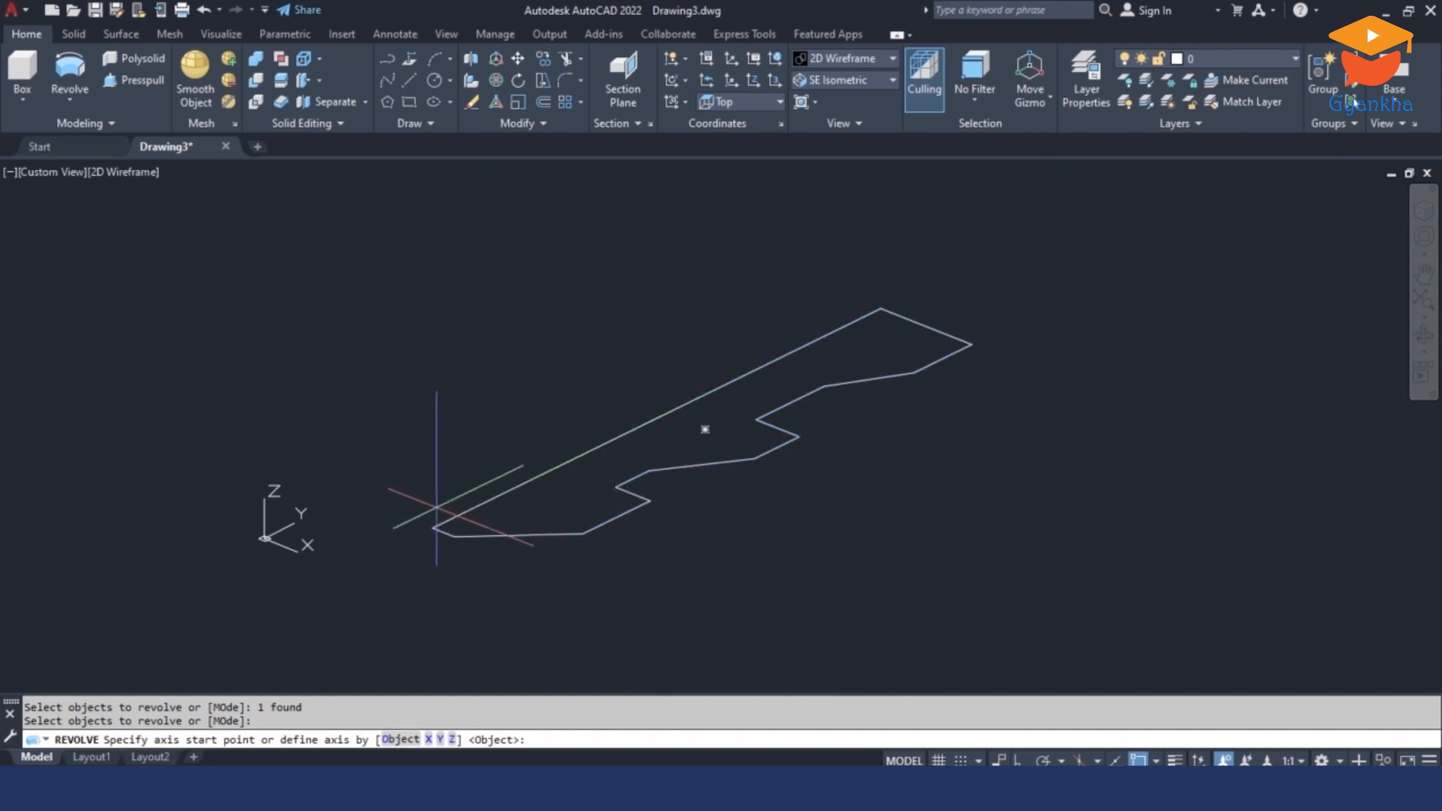
{"action": "left_click", "coordinate": [433, 526]}
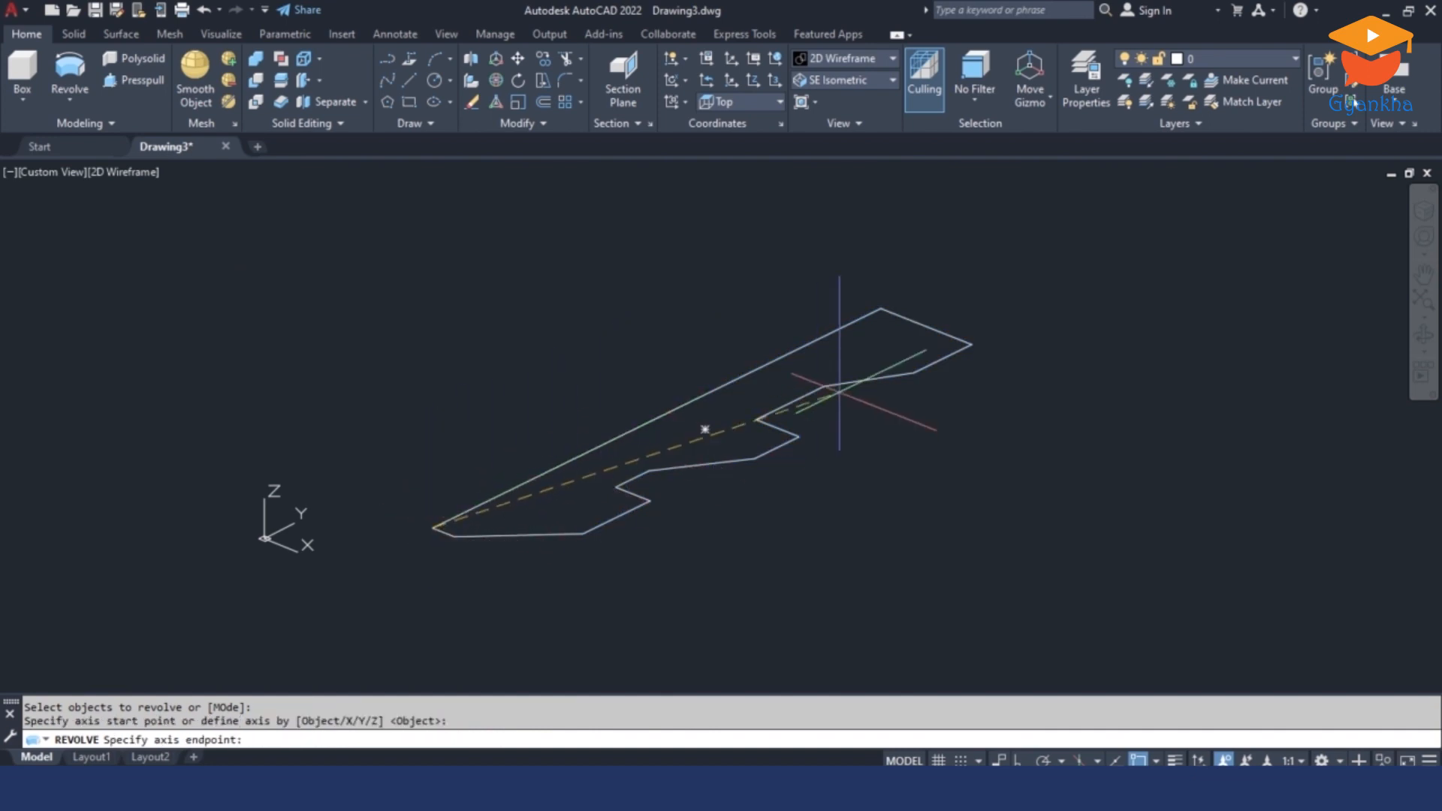
{"action": "left_click", "coordinate": [879, 308]}
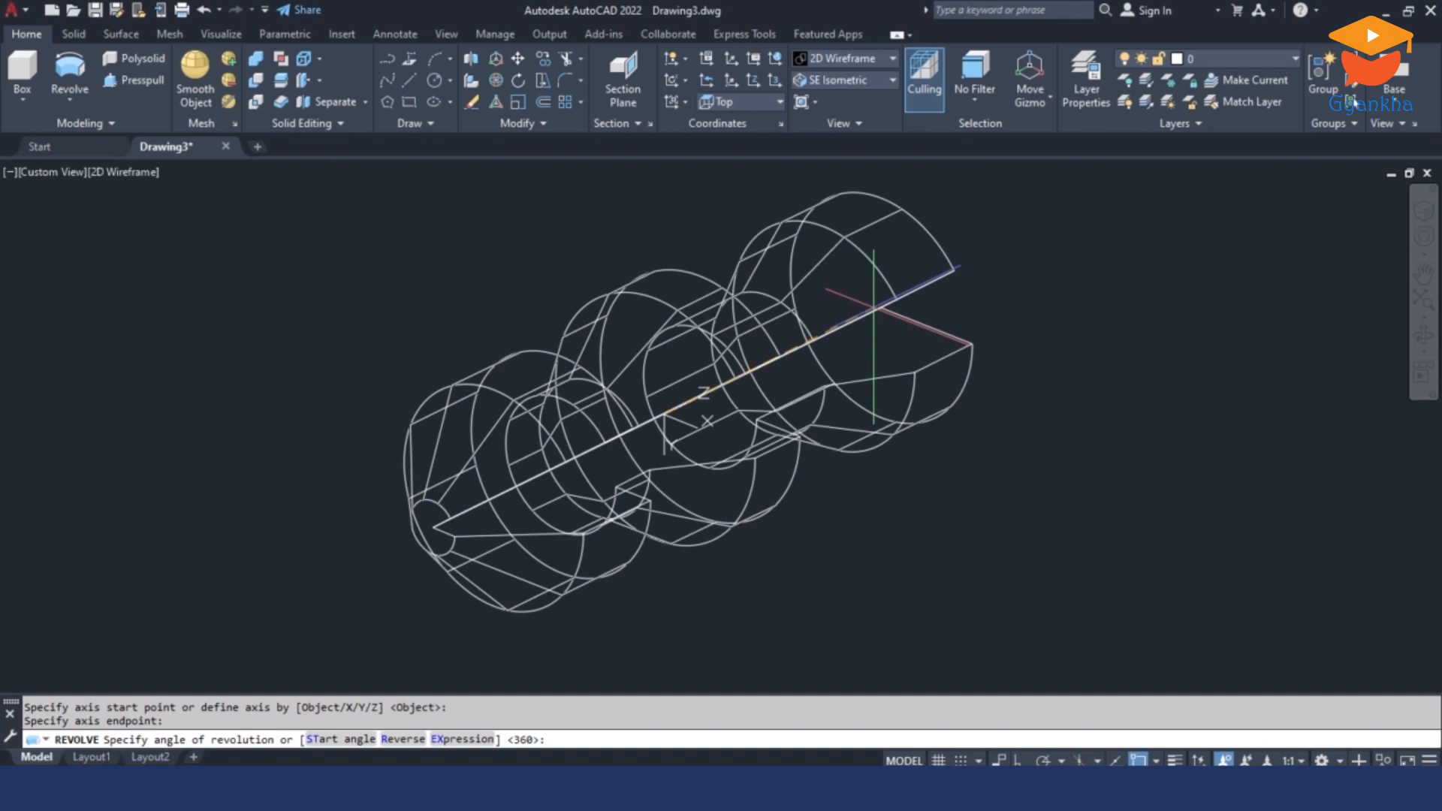
{"action": "key", "text": "Return"}
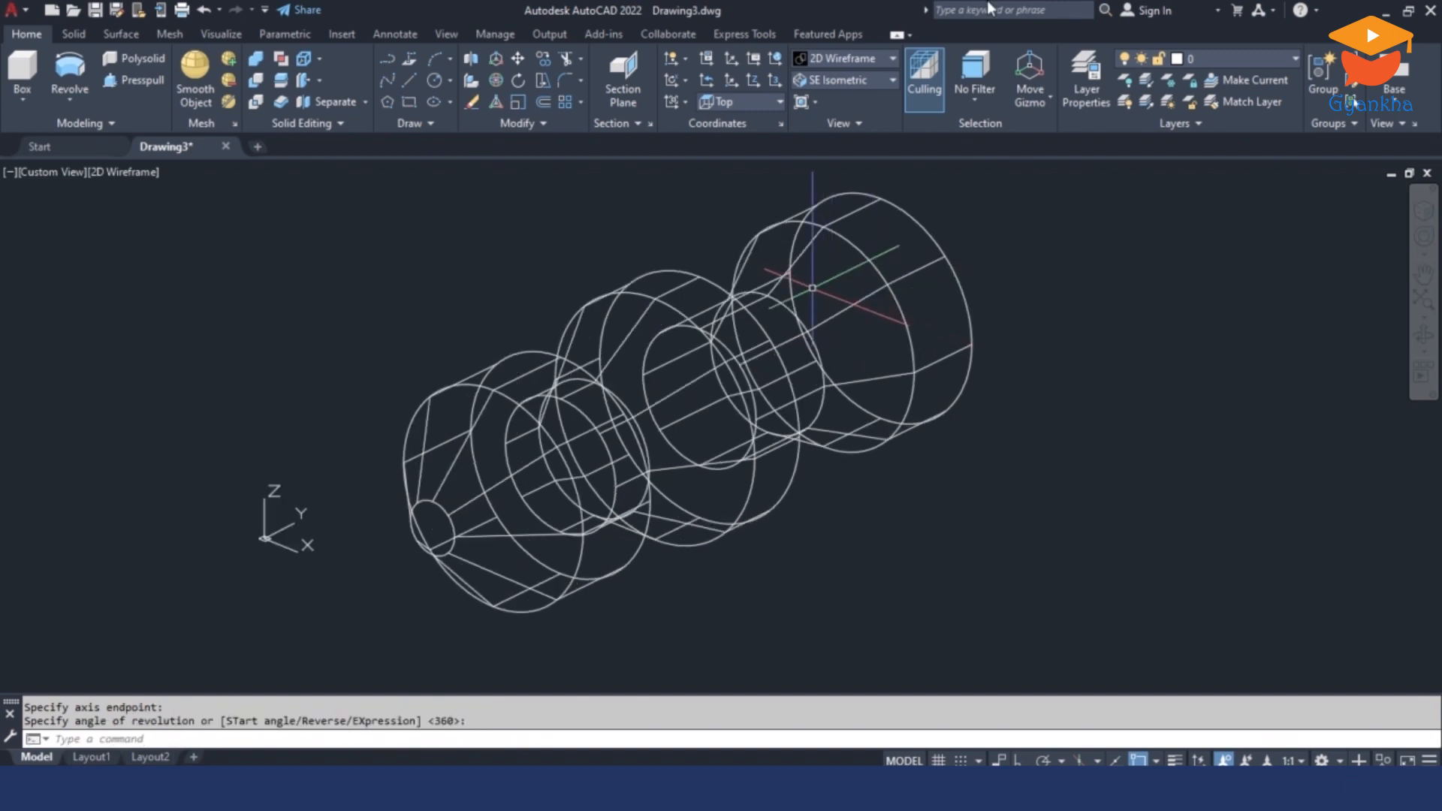
Step: Apply the Realistic visual style to the solid revolved about the long edge and inspect it from another angle
{"action": "left_click", "coordinate": [861, 56]}
{"action": "left_click", "coordinate": [1067, 110]}
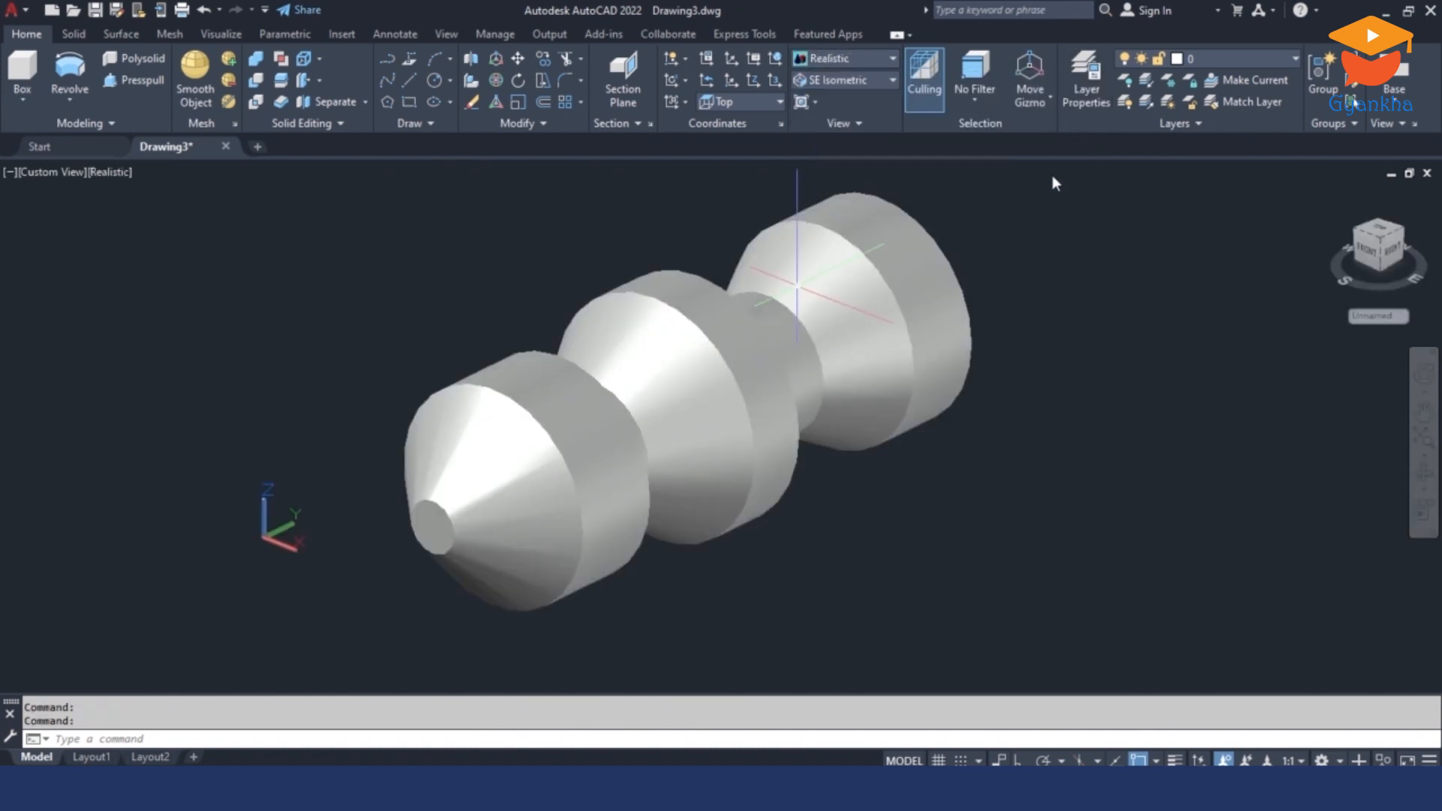
{"action": "mouse_move", "coordinate": [775, 477]}
{"action": "middle_mouse_down", "text": "shift"}
{"action": "mouse_move", "coordinate": [801, 300]}
{"action": "mouse_move", "coordinate": [797, 420]}
{"action": "mouse_move", "coordinate": [676, 456]}
{"action": "mouse_move", "coordinate": [787, 483]}
{"action": "middle_mouse_up", "text": "shift"}
Step: Undo the Realistic visual style and the revolve about the long straight edge, restoring the flat profile
{"action": "key", "text": "Escape"}
{"action": "key", "text": "ctrl+z"}
{"action": "key", "text": "ctrl+z"}
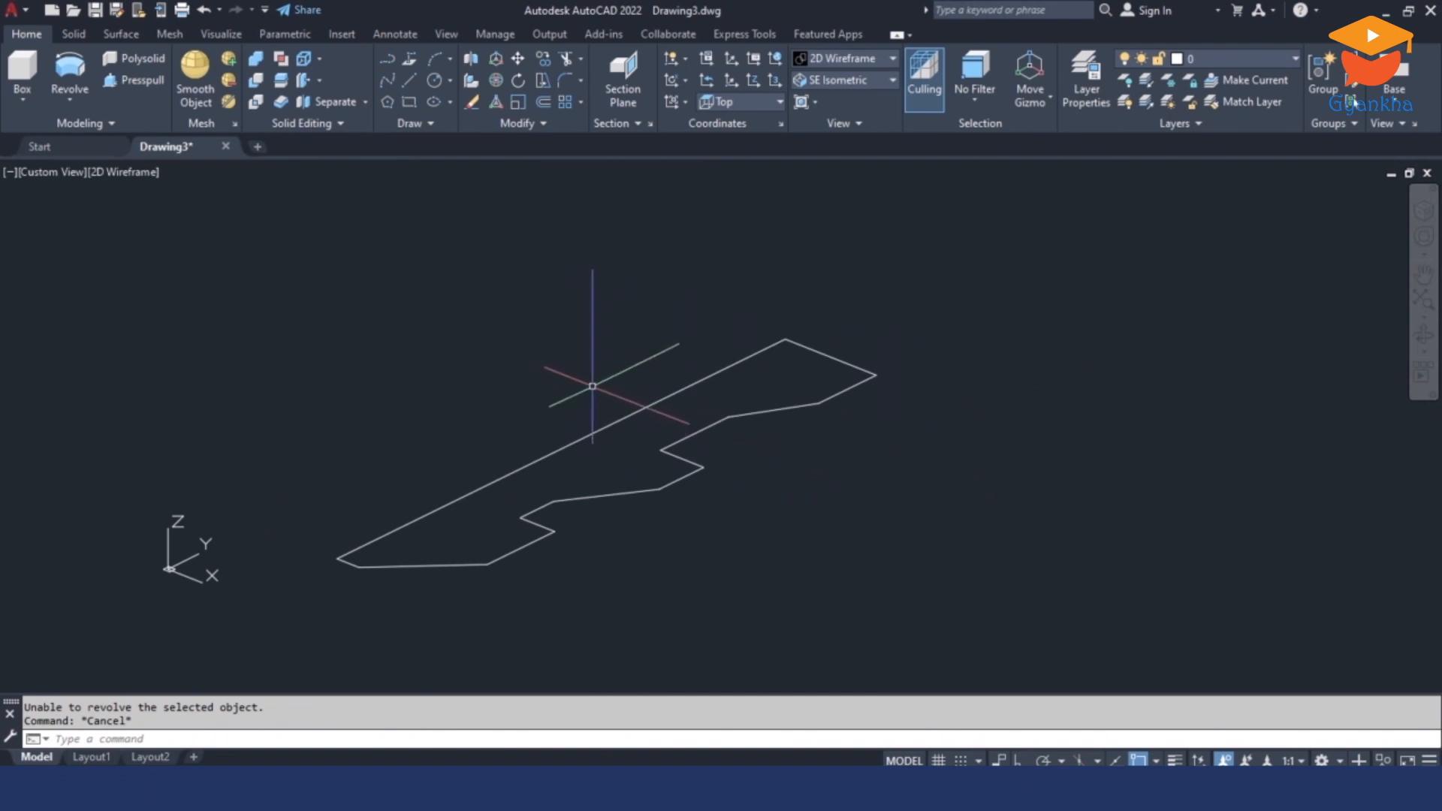
Step: Revolve the closed profile 360 degrees, picking both endpoints of the short edge at its wide far end as the axis
{"action": "left_click", "coordinate": [70, 72]}
{"action": "left_click", "coordinate": [964, 477]}
{"action": "left_click", "coordinate": [779, 353]}
{"action": "key", "text": "Return"}
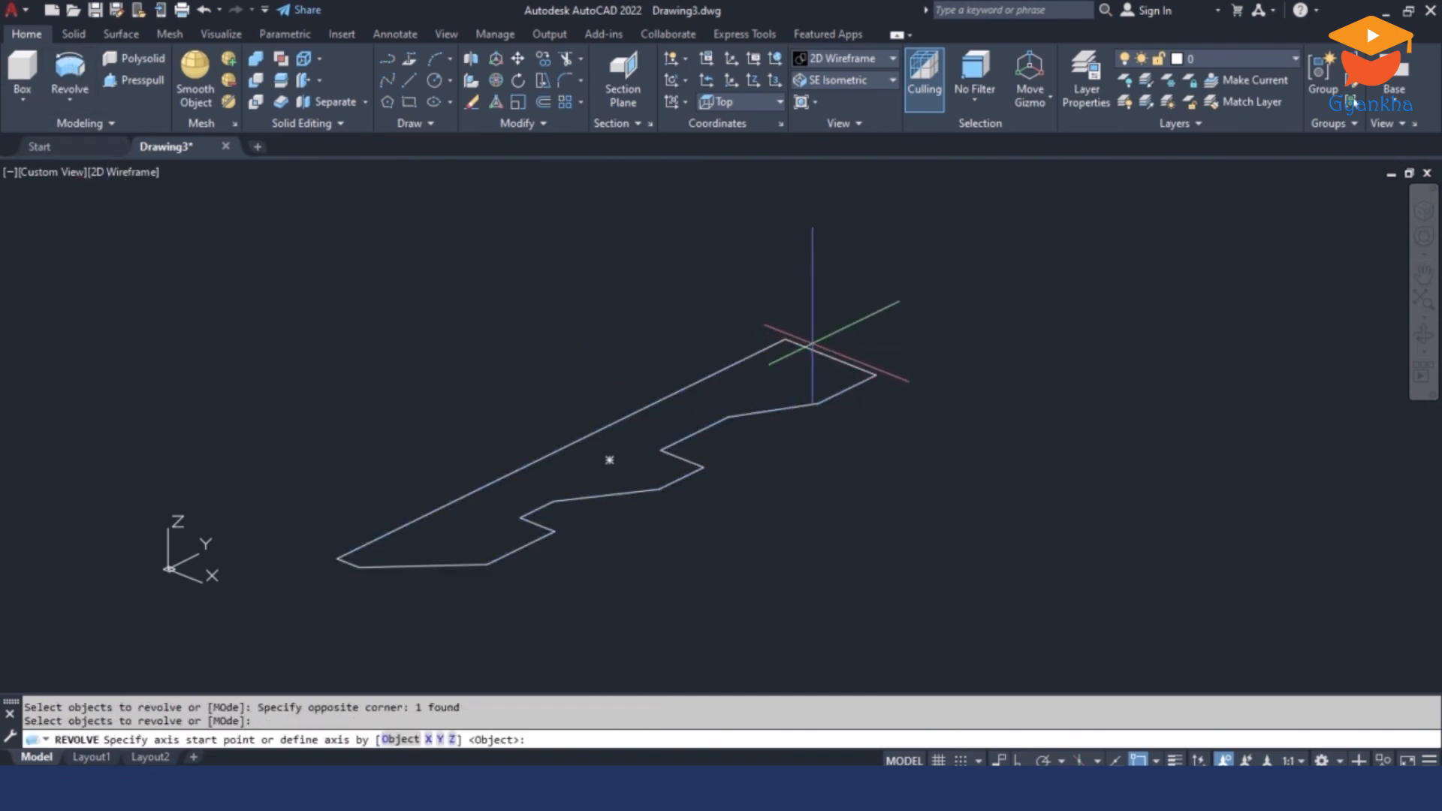
{"action": "left_click", "coordinate": [785, 339]}
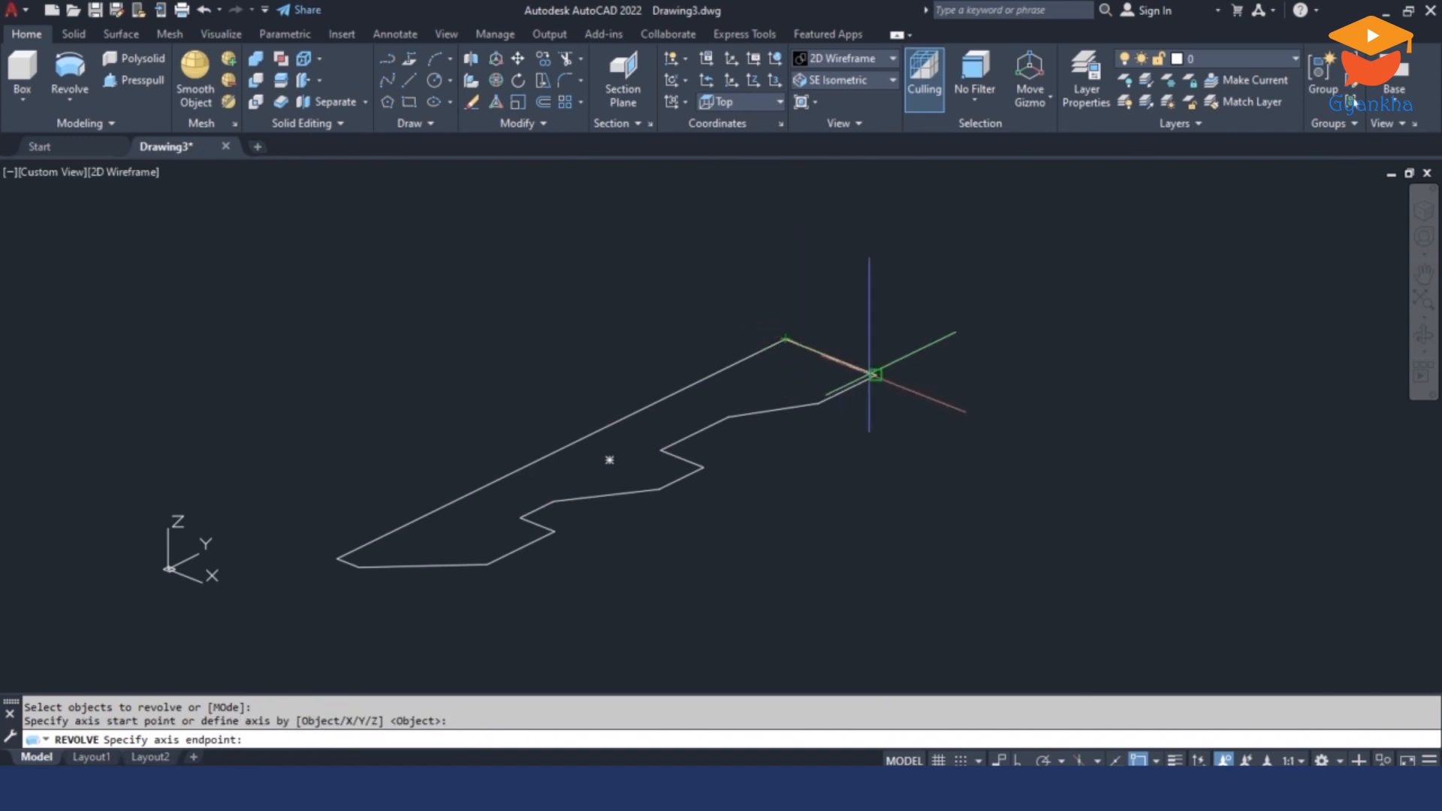
{"action": "left_click", "coordinate": [873, 373]}
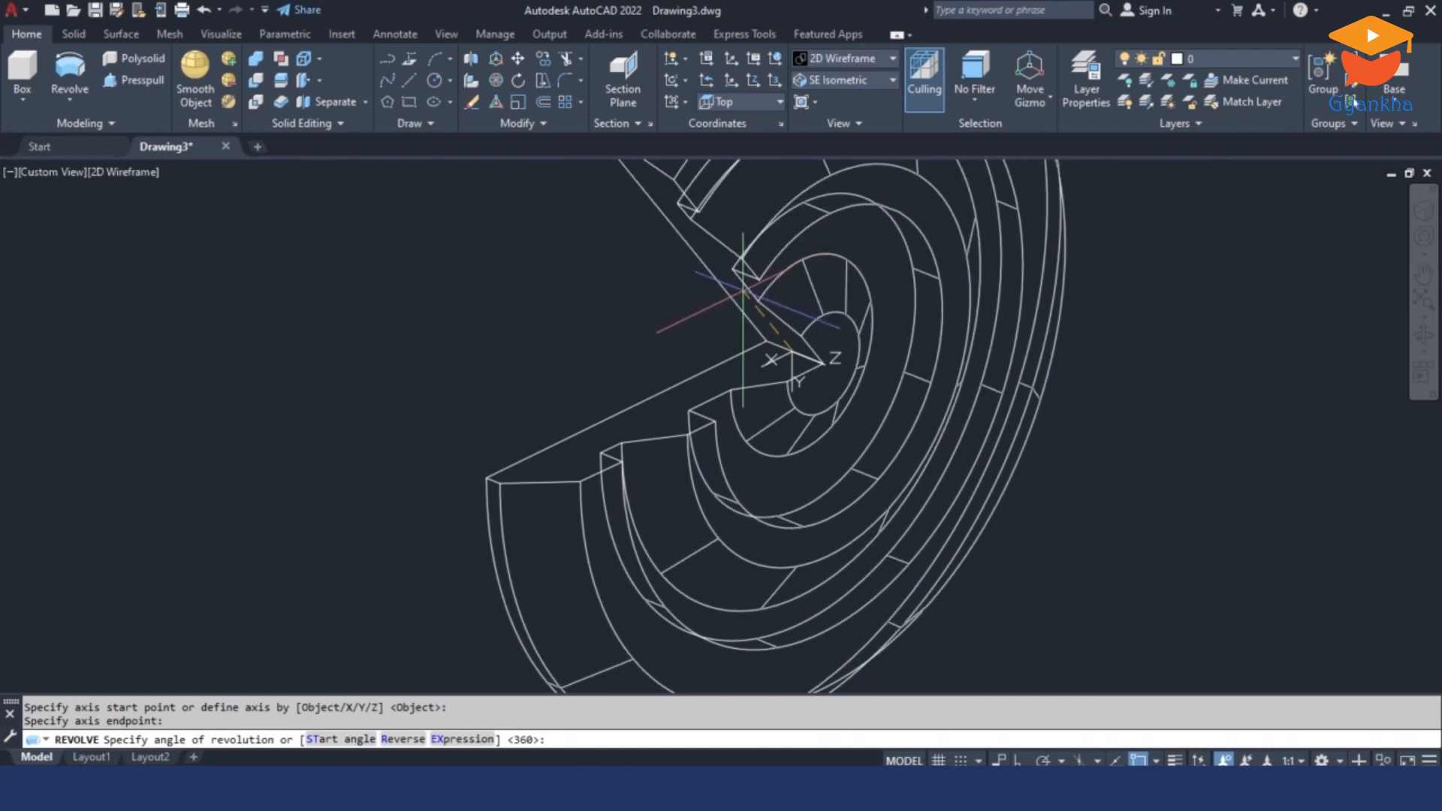
{"action": "key", "text": "Return"}
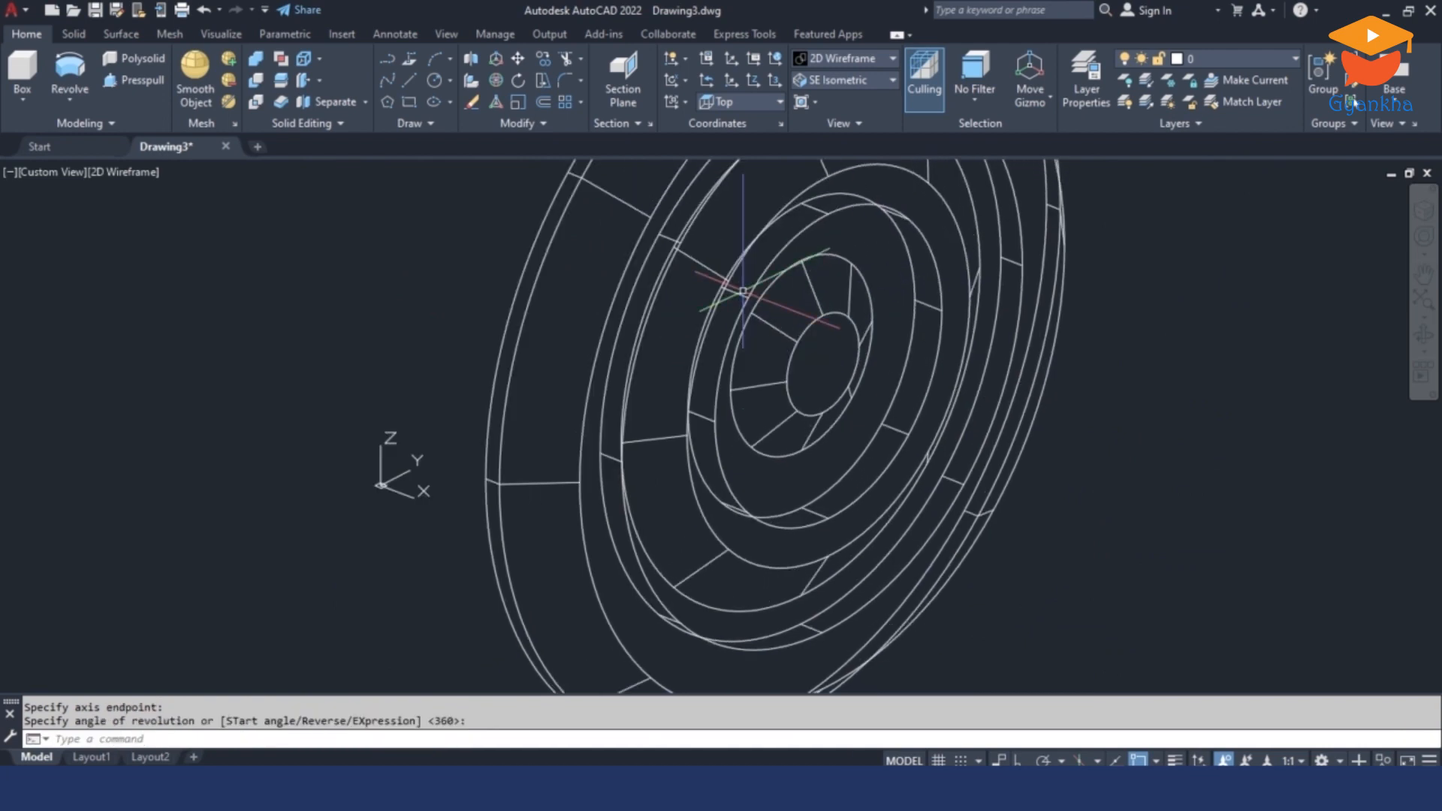
Step: Show the disc revolved about the far short edge in the Realistic visual style and inspect its stepped face
{"action": "scroll", "coordinate": [742, 291], "scroll_direction": "down", "scroll_amount": 2}
{"action": "left_click", "coordinate": [863, 58]}
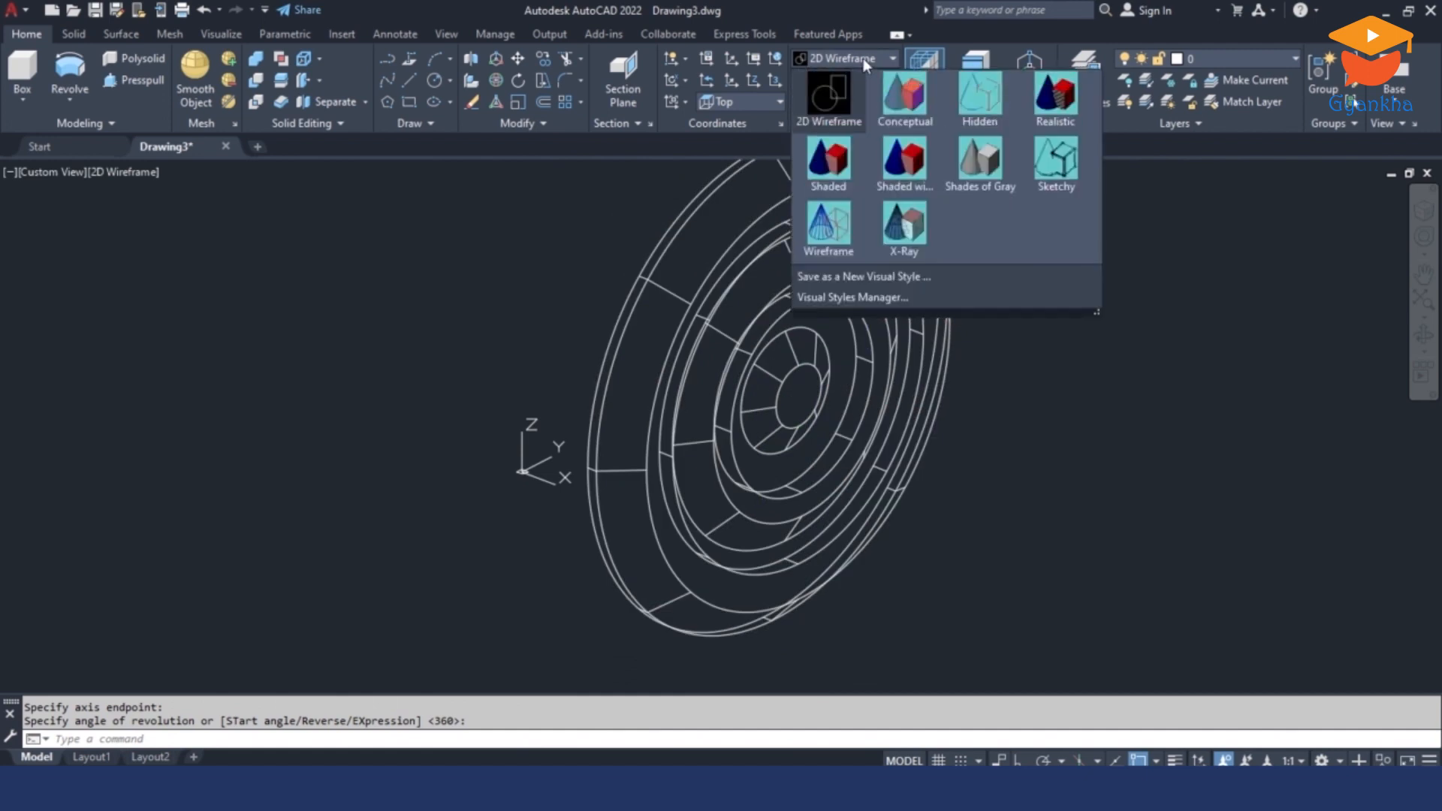
{"action": "left_click", "coordinate": [1056, 119]}
{"action": "mouse_move", "coordinate": [881, 538]}
{"action": "middle_mouse_down", "text": "shift"}
{"action": "mouse_move", "coordinate": [766, 420]}
{"action": "mouse_move", "coordinate": [673, 373]}
{"action": "mouse_move", "coordinate": [751, 457]}
{"action": "mouse_move", "coordinate": [956, 531]}
{"action": "mouse_move", "coordinate": [1057, 529]}
{"action": "mouse_move", "coordinate": [891, 517]}
{"action": "middle_mouse_up", "text": "shift"}
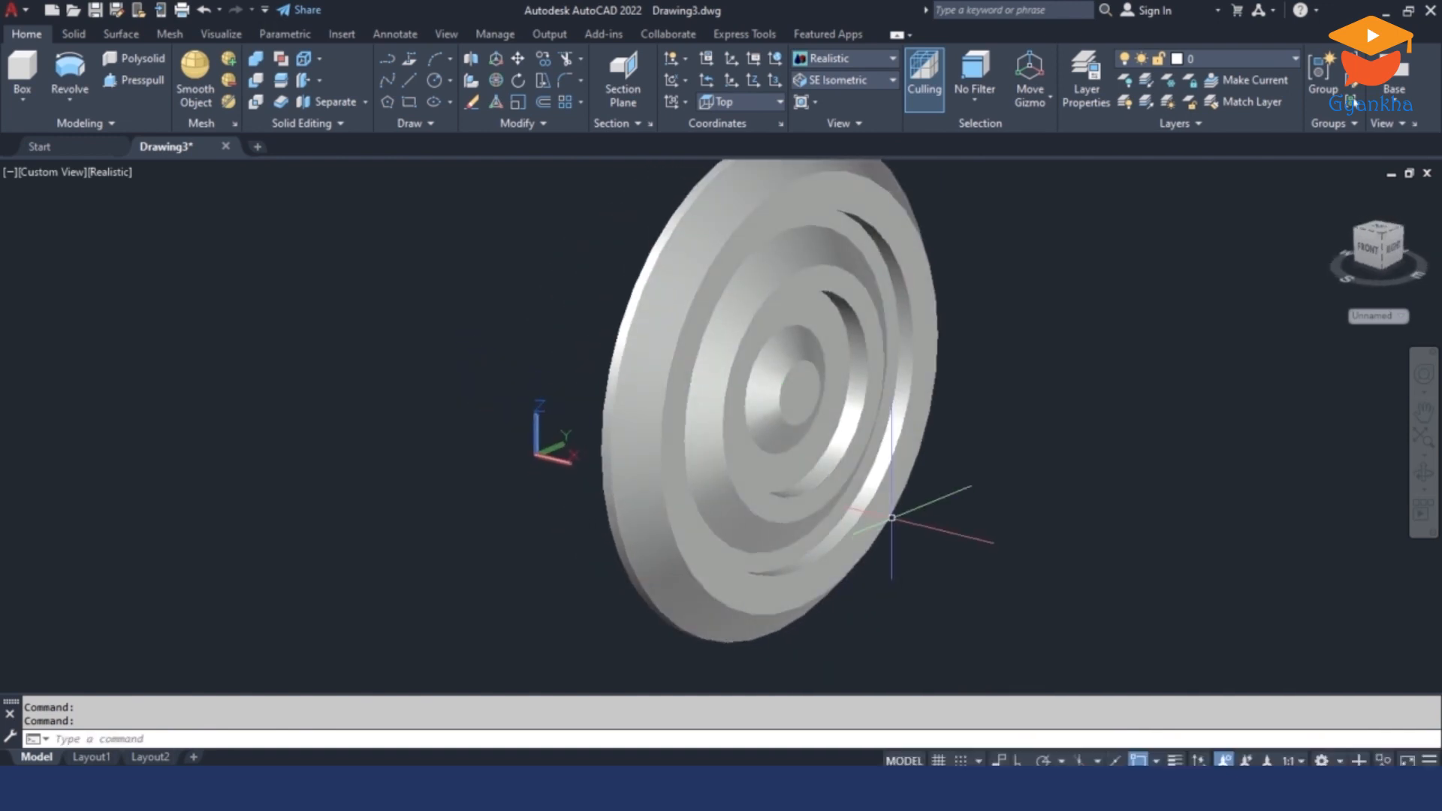
{"action": "left_click", "coordinate": [856, 57]}
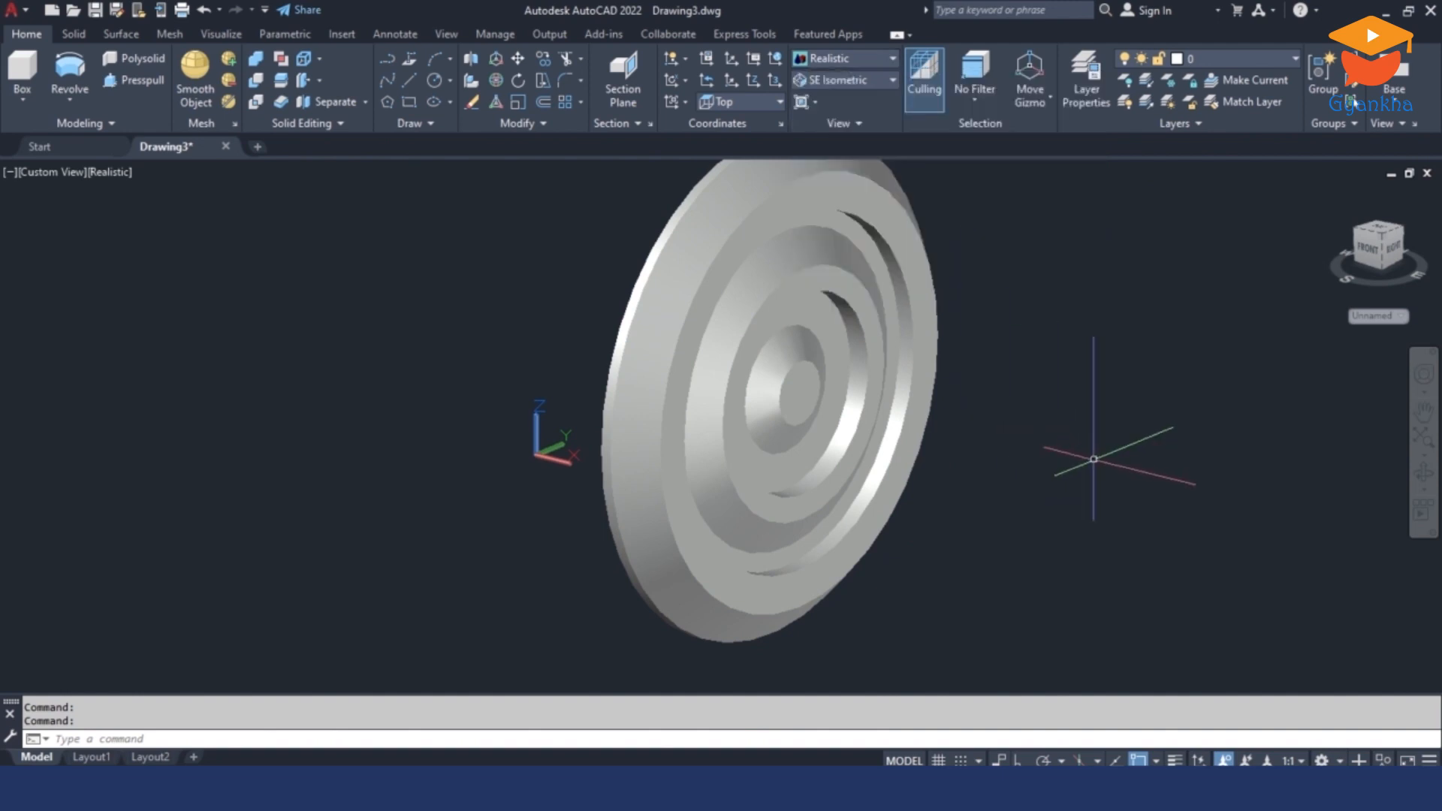
Step: Undo the view changes, the Realistic visual style and the revolve about the far short edge
{"action": "key", "text": "ctrl+z"}
{"action": "key", "text": "ctrl+z"}
{"action": "key", "text": "ctrl+z"}
{"action": "key", "text": "ctrl+z"}
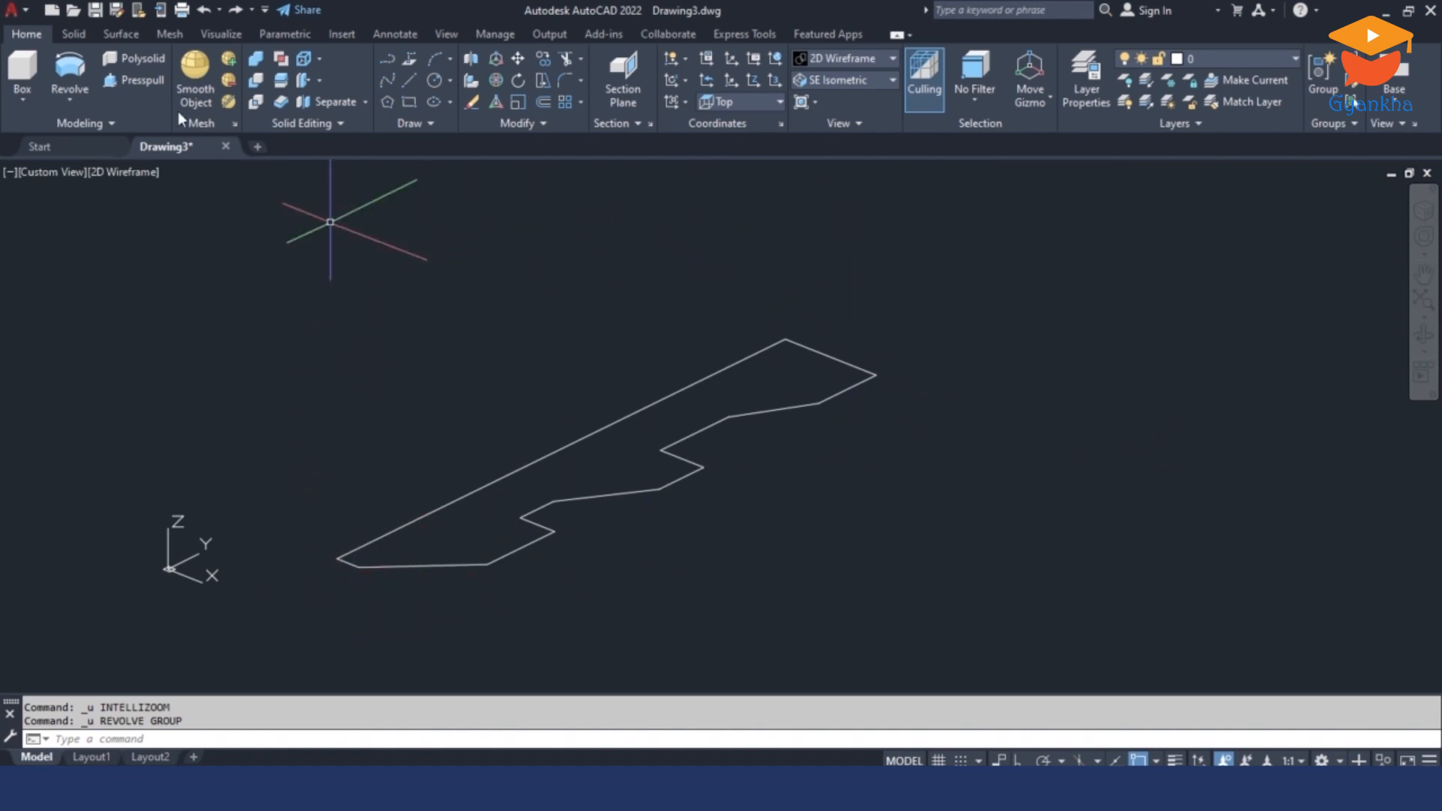
Step: Revolve the closed profile 360 degrees about the very short edge at its narrow end nearest the origin, using its two endpoints
{"action": "left_click", "coordinate": [80, 75]}
{"action": "left_click", "coordinate": [763, 622]}
{"action": "left_click", "coordinate": [566, 405]}
{"action": "key", "text": "Return"}
{"action": "left_click", "coordinate": [338, 558]}
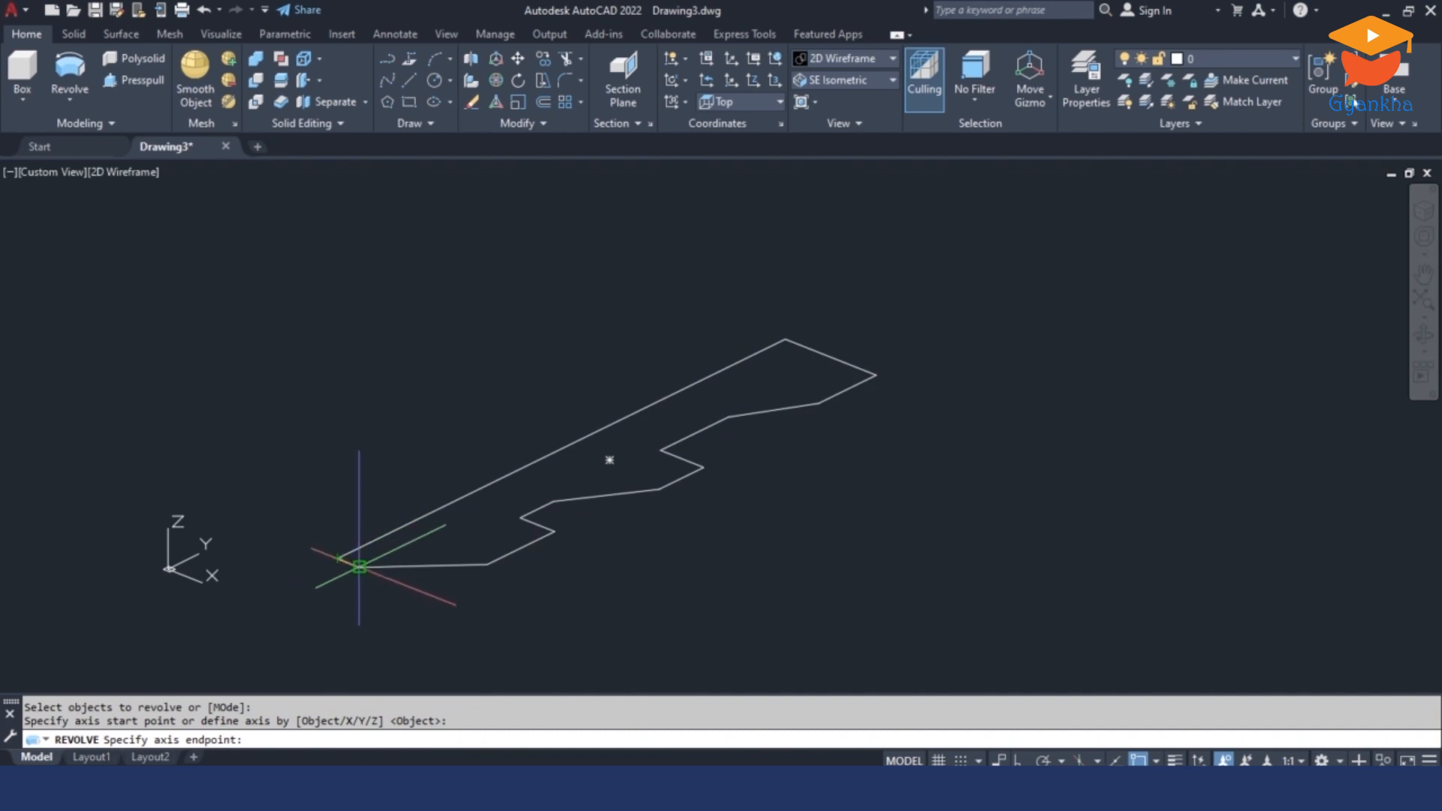
{"action": "left_click", "coordinate": [359, 567]}
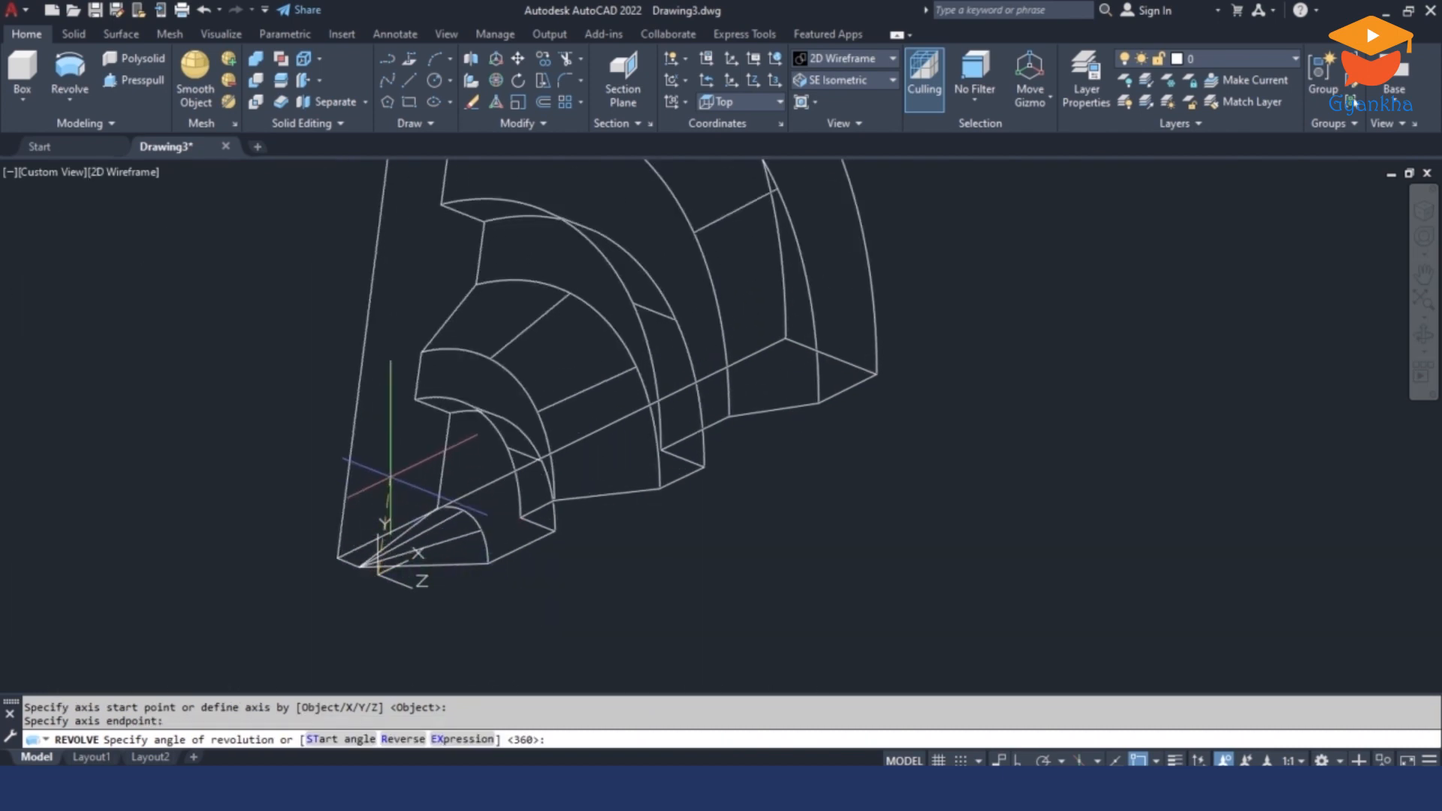
{"action": "key", "text": "Return"}
Step: Apply the Realistic visual style to the disc revolved about the narrow-end edge and inspect its conical centre
{"action": "scroll", "coordinate": [654, 328], "scroll_direction": "down", "scroll_amount": 2}
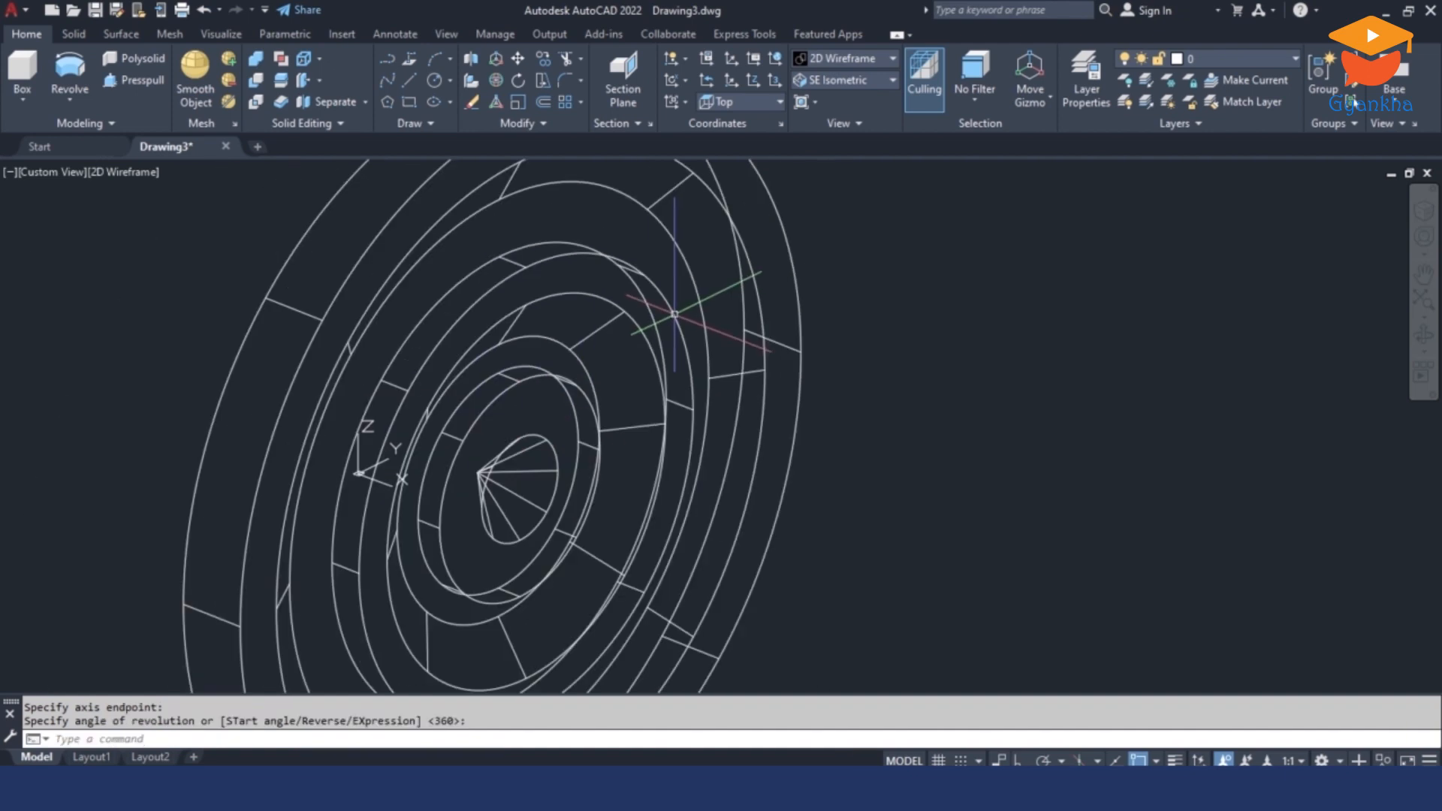
{"action": "left_click", "coordinate": [851, 58]}
{"action": "left_click", "coordinate": [1052, 91]}
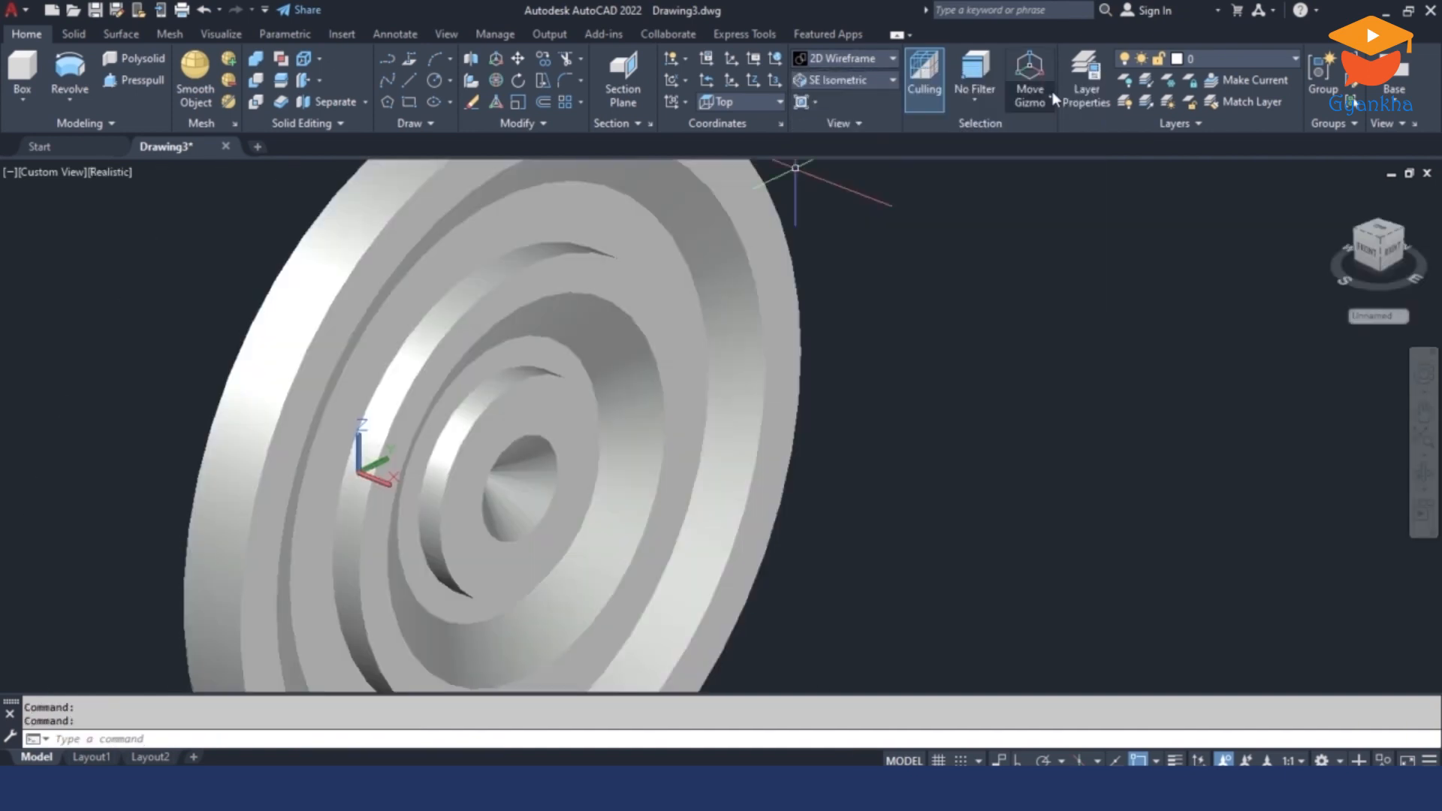
{"action": "mouse_move", "coordinate": [751, 541]}
{"action": "middle_mouse_down", "text": "shift"}
{"action": "mouse_move", "coordinate": [666, 498]}
{"action": "mouse_move", "coordinate": [615, 440]}
{"action": "mouse_move", "coordinate": [720, 561]}
{"action": "mouse_move", "coordinate": [743, 540]}
{"action": "middle_mouse_up", "text": "shift"}
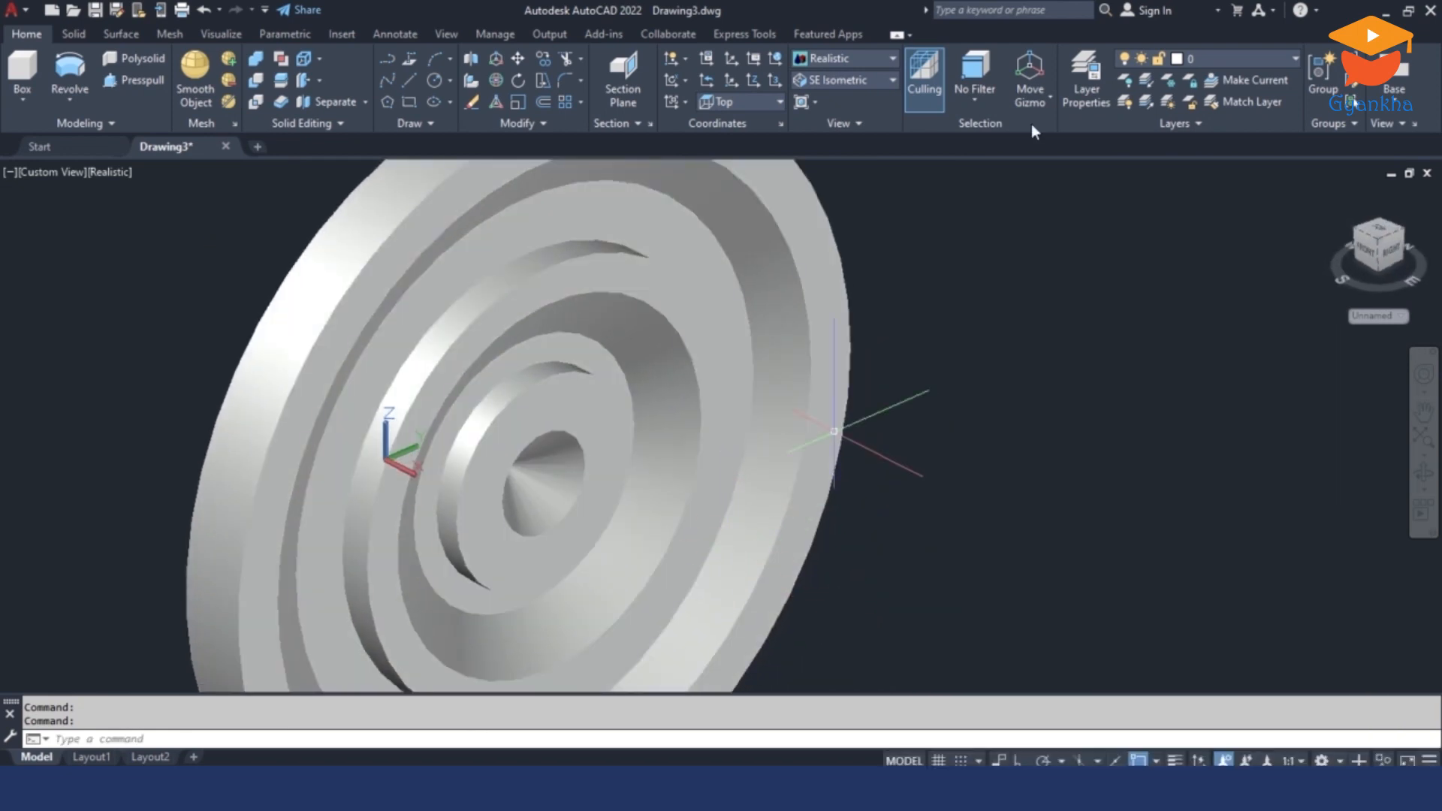
{"action": "left_click", "coordinate": [849, 62]}
{"action": "left_click", "coordinate": [1021, 458]}
{"action": "middle_click_drag", "start_coordinate": [1022, 459], "coordinate": [1033, 455], "text": "shift"}
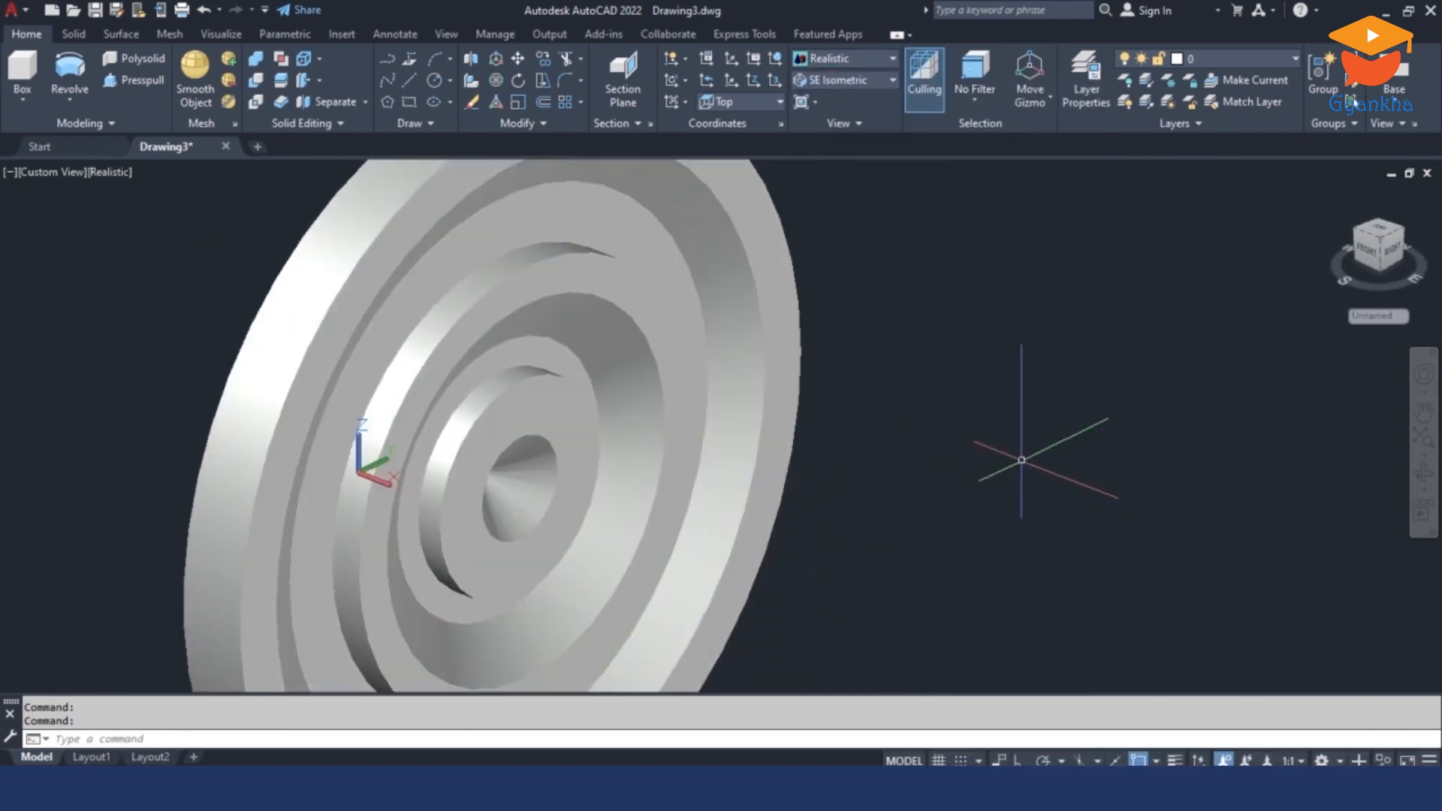
Step: Undo the view changes, the Realistic visual style and the revolve about the narrow-end edge
{"action": "key", "text": "ctrl+z"}
{"action": "key", "text": "ctrl+z"}
{"action": "key", "text": "ctrl+z"}
{"action": "key", "text": "ctrl+z"}
{"action": "key", "text": "ctrl+z"}
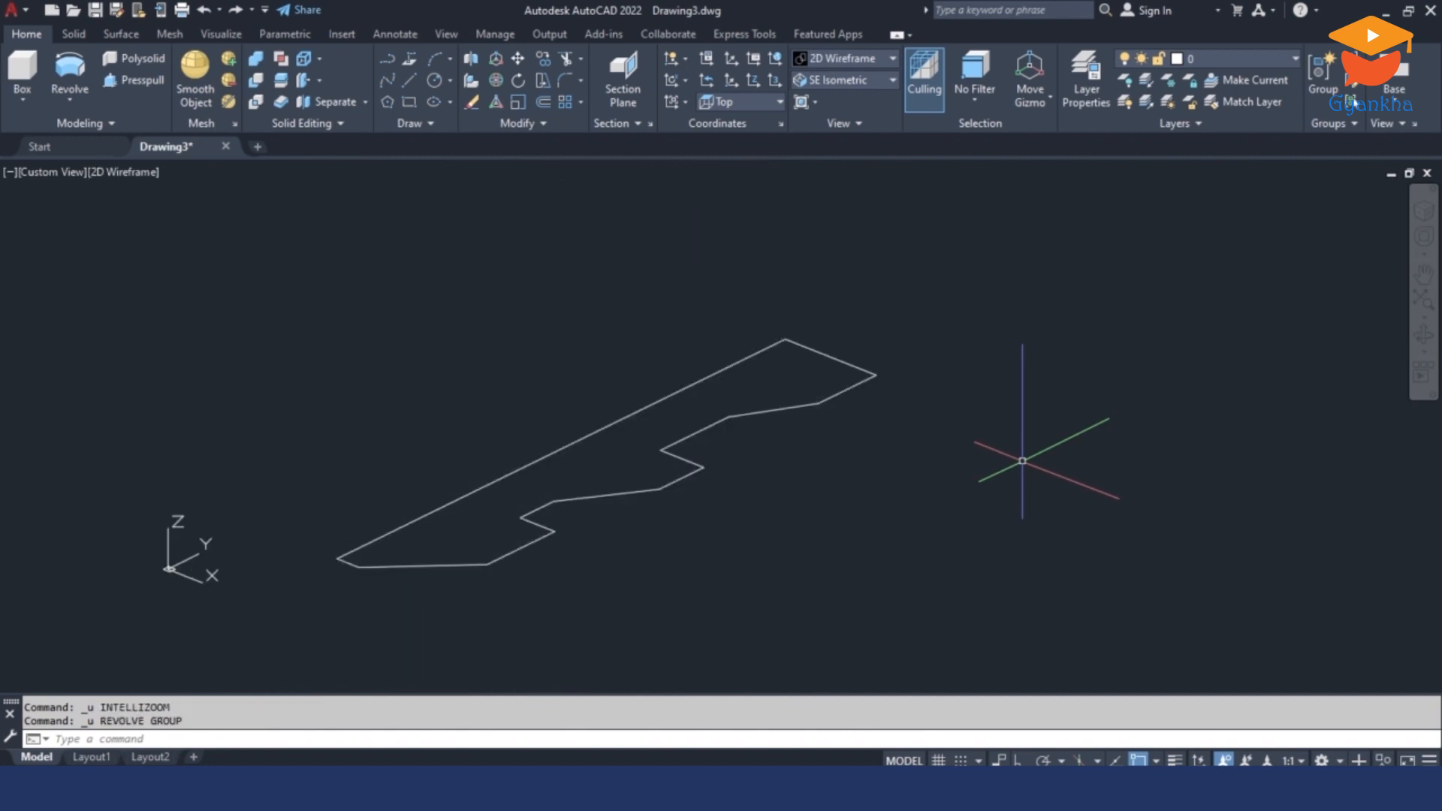